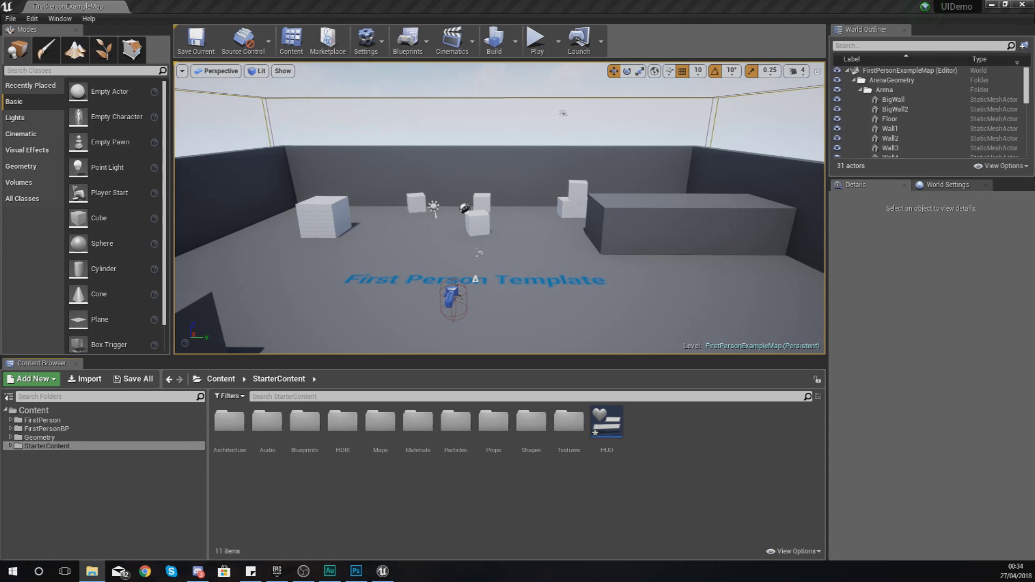
# Step: Maximize the UIResources folder window and browse the Menu and LogoImage files
pyautogui.moveTo(884, 163); pyautogui.dragTo(935, 147)
pyautogui.doubleClick(934, 147)
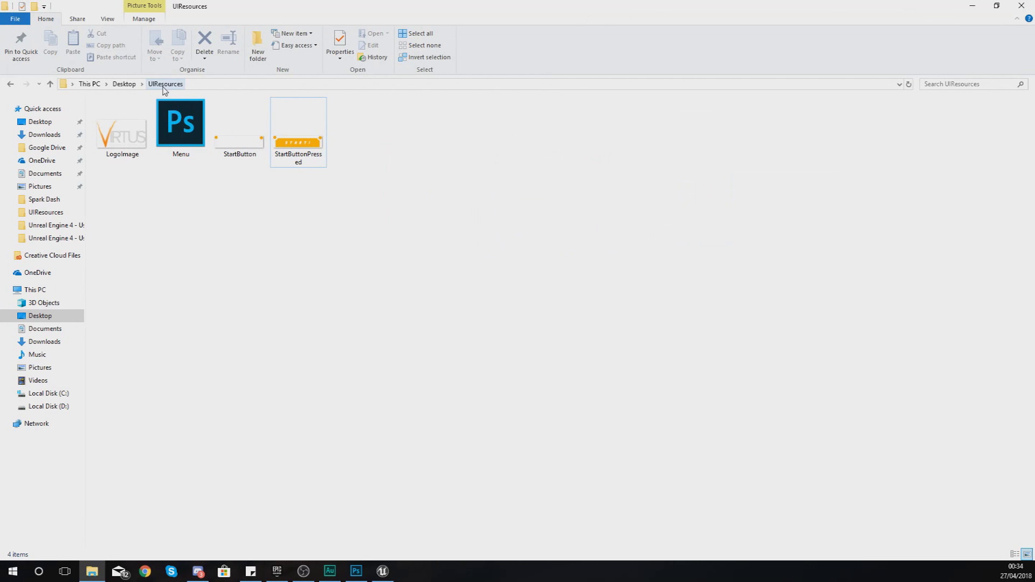
pyautogui.click(186, 156)
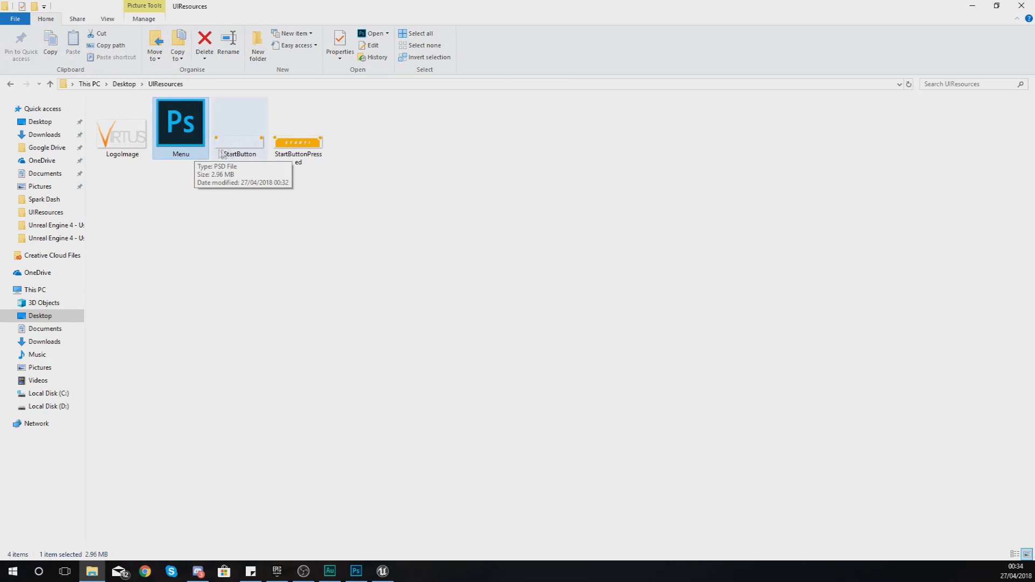
pyautogui.click(386, 146)
pyautogui.moveTo(360, 154); pyautogui.dragTo(153, 151)
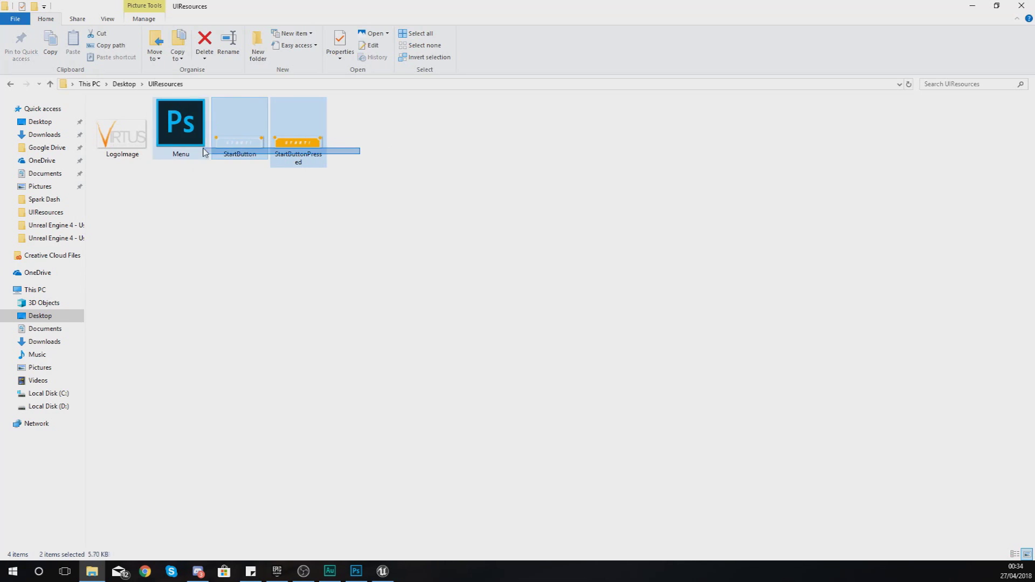
pyautogui.click(110, 148)
# Step: Select StartButton and StartButtonPressed together, then restore the folder window over Unreal
pyautogui.click(233, 150)
pyautogui.moveTo(243, 174); pyautogui.dragTo(329, 154)
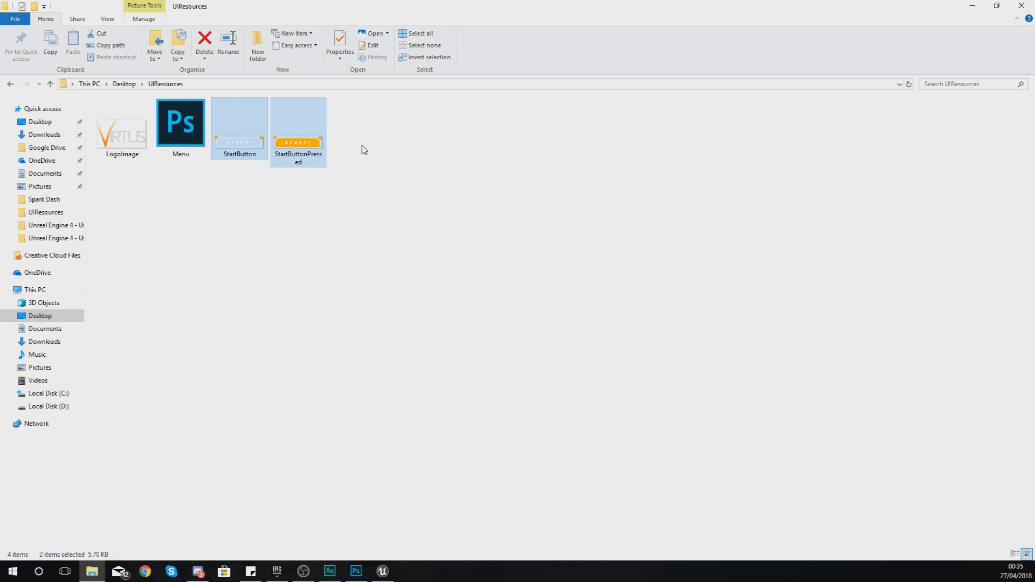
pyautogui.moveTo(356, 142); pyautogui.dragTo(415, 100)
pyautogui.click(226, 227)
pyautogui.moveTo(448, 4); pyautogui.dragTo(650, 107)
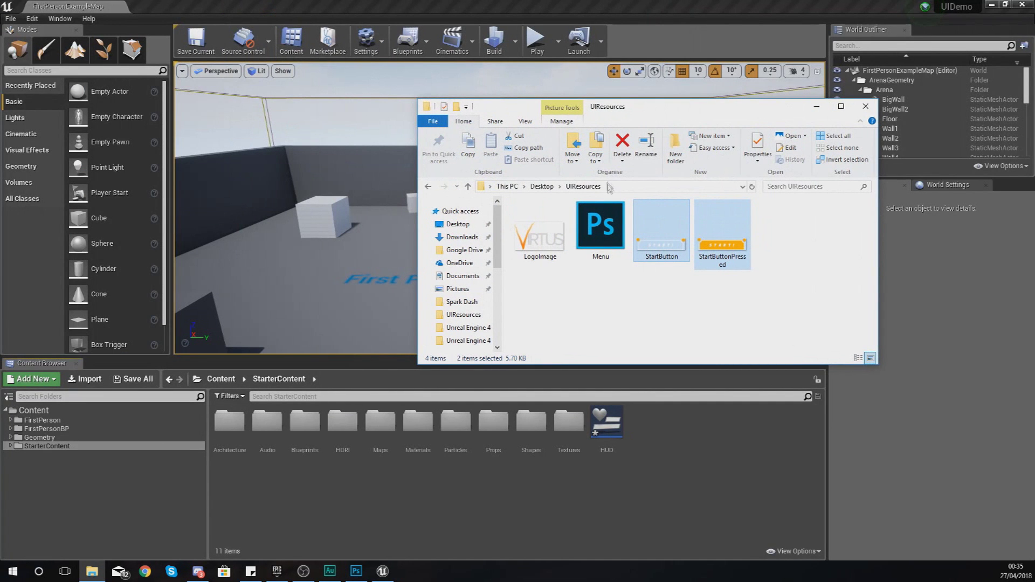
# Step: Drag LogoImage.png from UIResources into the StarterContent folder to import it
pyautogui.click(657, 224)
pyautogui.click(537, 255)
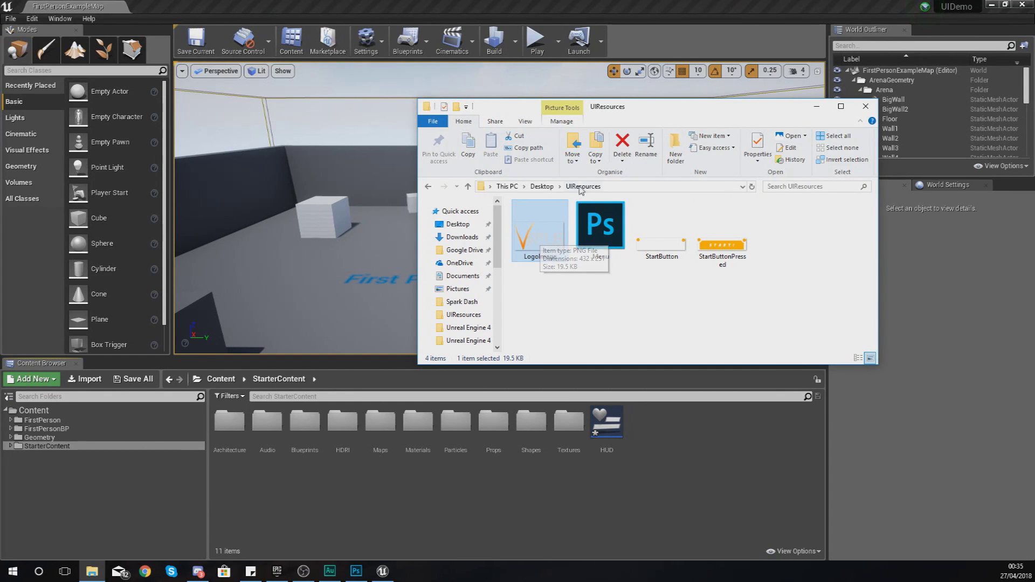
pyautogui.moveTo(545, 233); pyautogui.dragTo(662, 433)
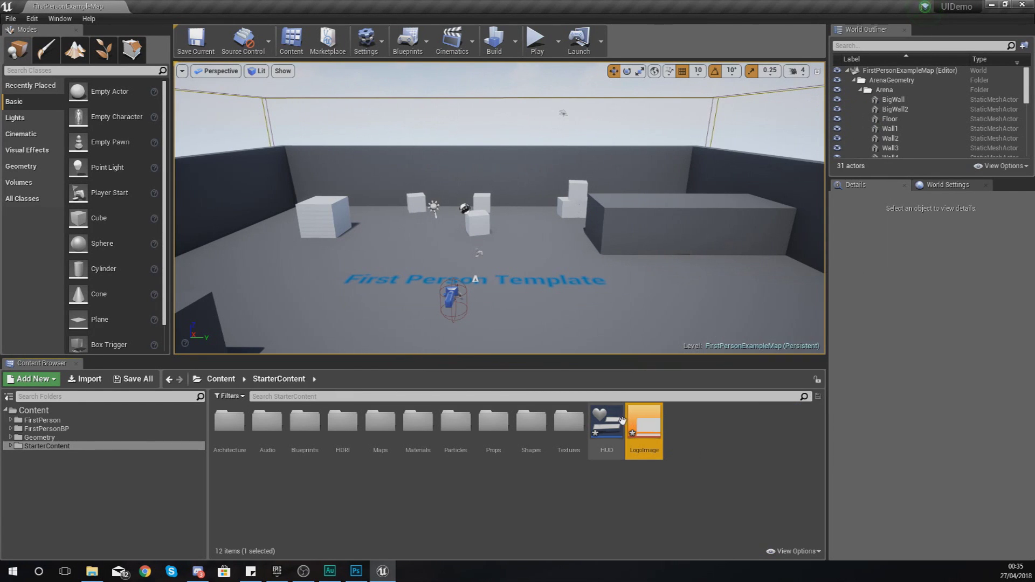
pyautogui.click(690, 415)
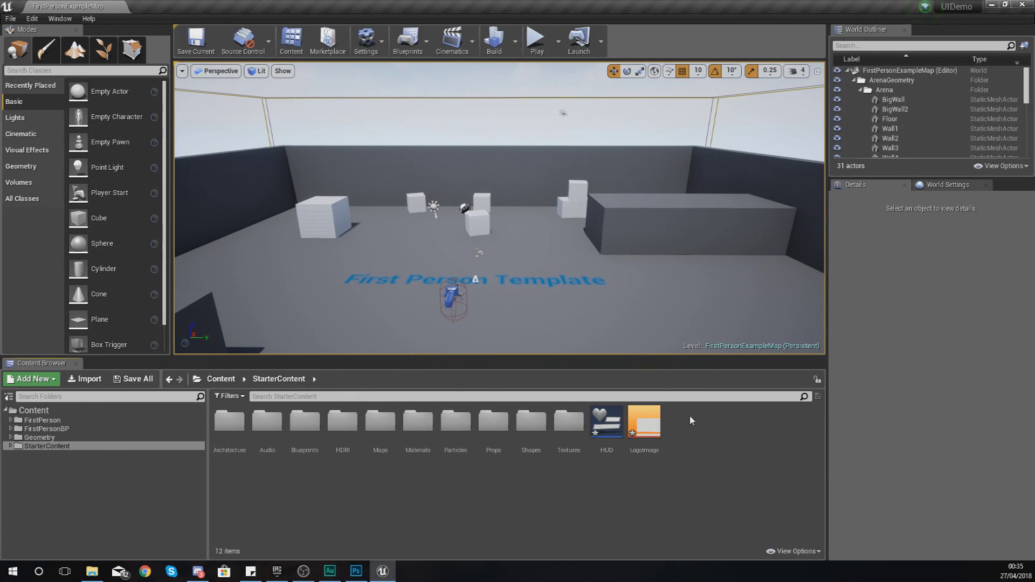
# Step: Create a Widget Blueprint named MENU, open it, and drop an image onto its canvas
pyautogui.rightClick(676, 425)
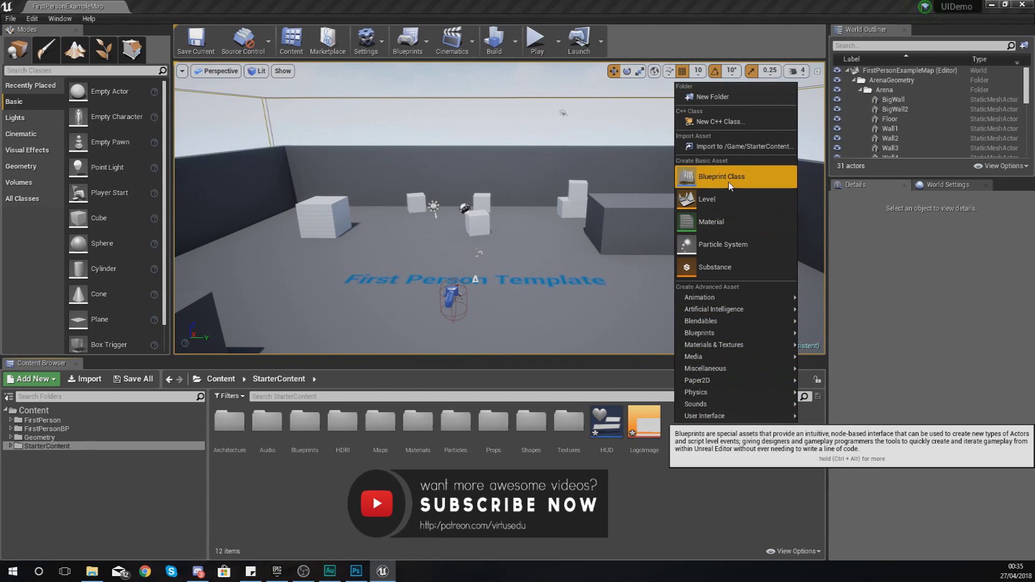
pyautogui.moveTo(779, 416)
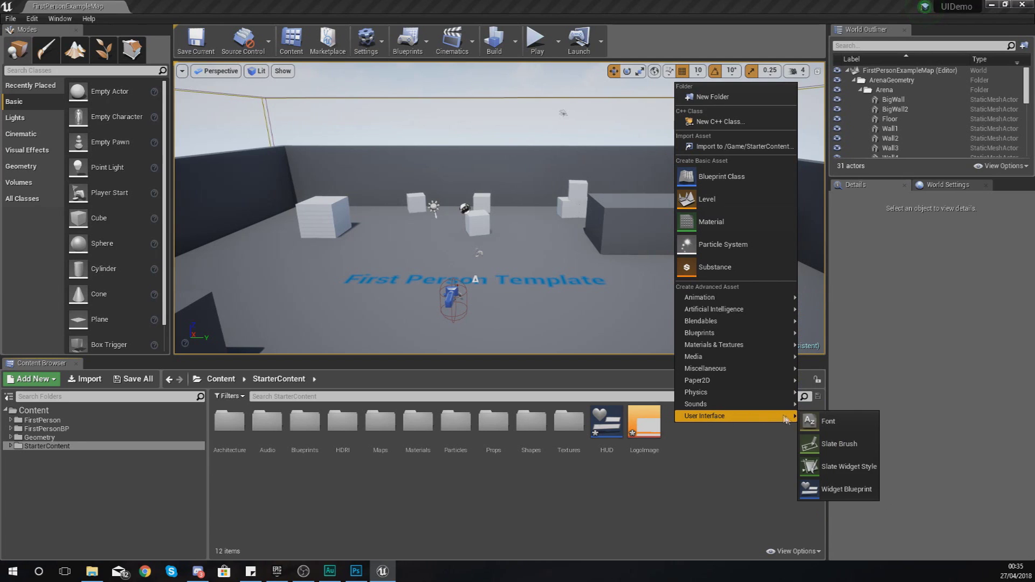
pyautogui.click(813, 484)
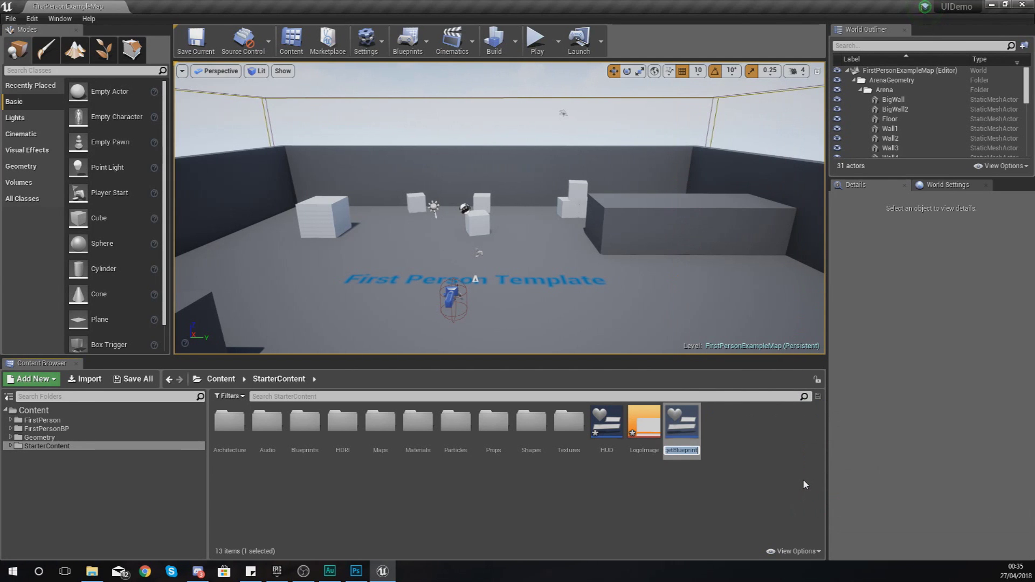
pyautogui.write('MENU')
pyautogui.press('Return')
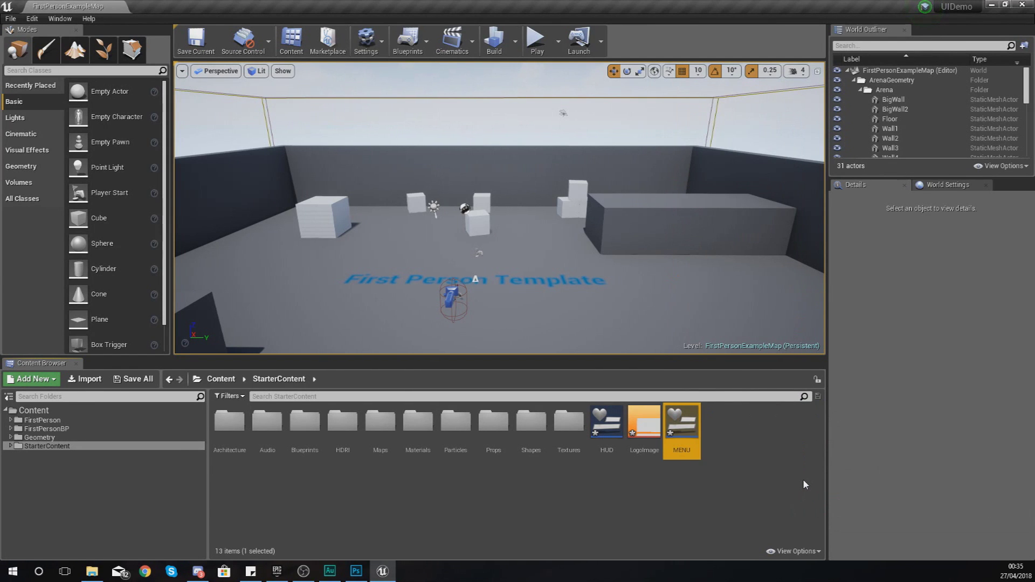
pyautogui.press('Return')
pyautogui.moveTo(38, 139); pyautogui.dragTo(439, 180)
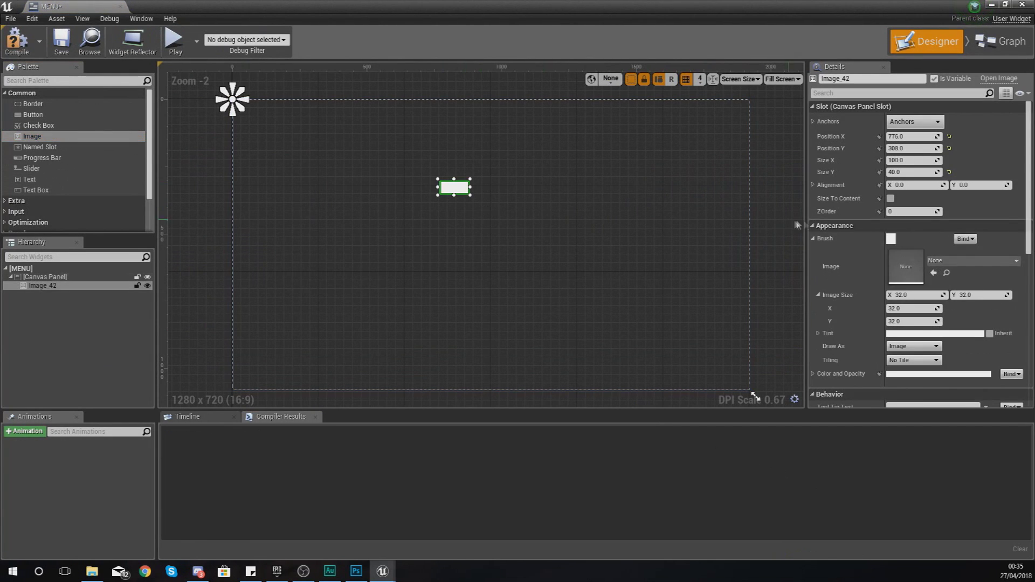
# Step: Set the image's Brush Image to LogoImage and enlarge it to about 536 x 266
pyautogui.click(936, 264)
pyautogui.write('logo')
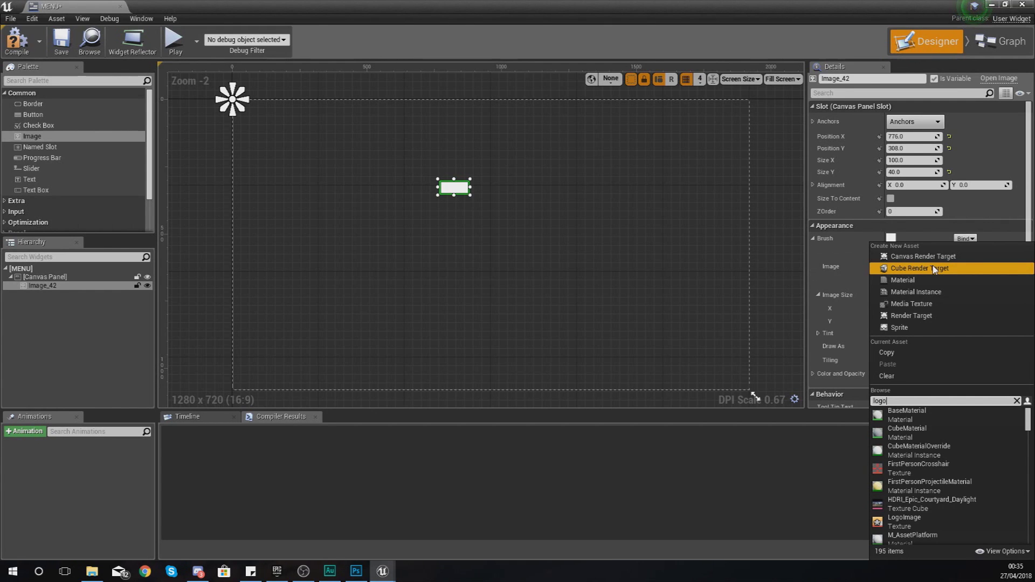
pyautogui.click(904, 415)
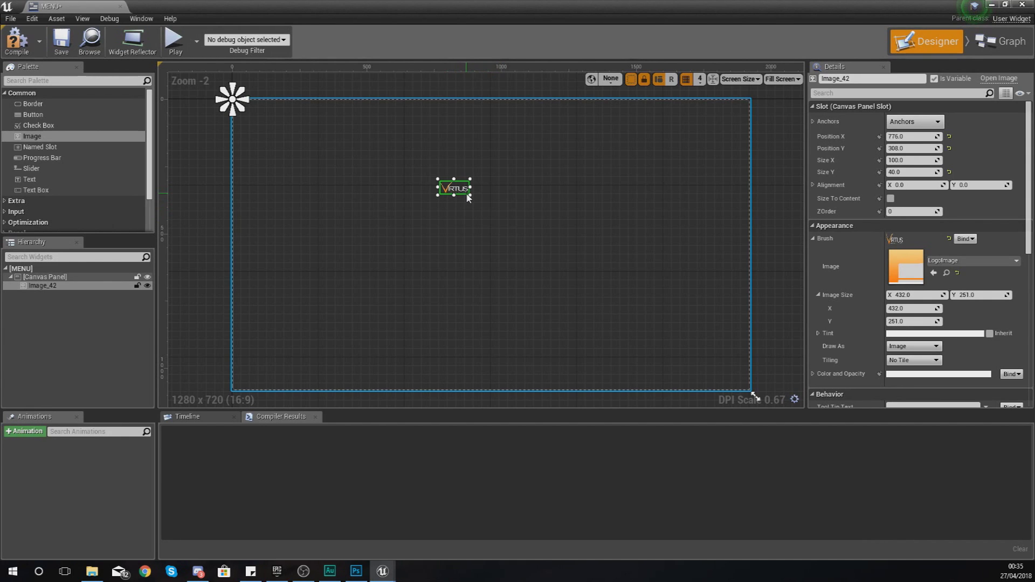
pyautogui.moveTo(471, 196); pyautogui.dragTo(588, 254)
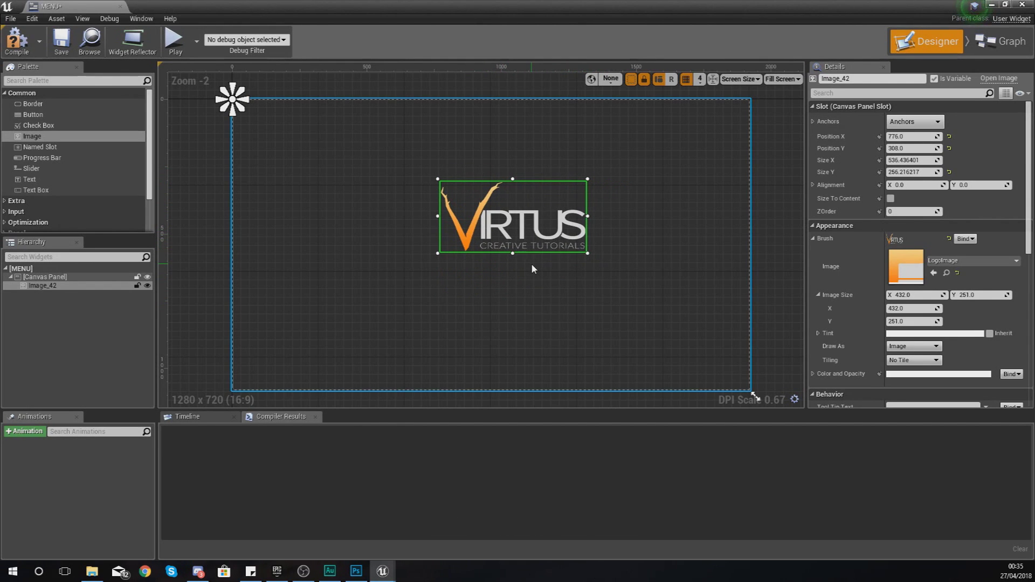
pyautogui.click(92, 572)
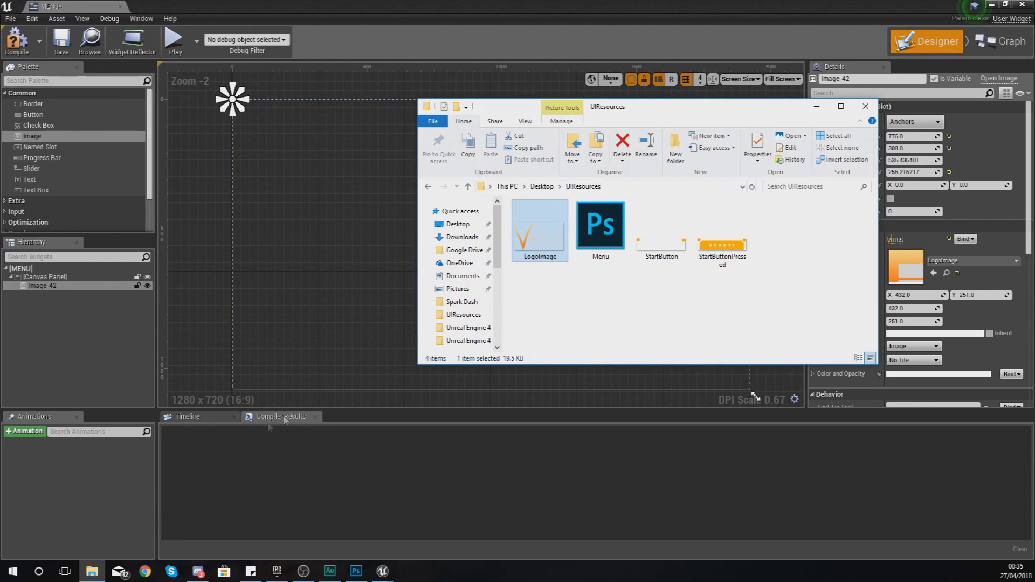
# Step: Preview LogoImage.png in Photos, close it, and reselect the logo widget in Unreal
pyautogui.doubleClick(532, 253)
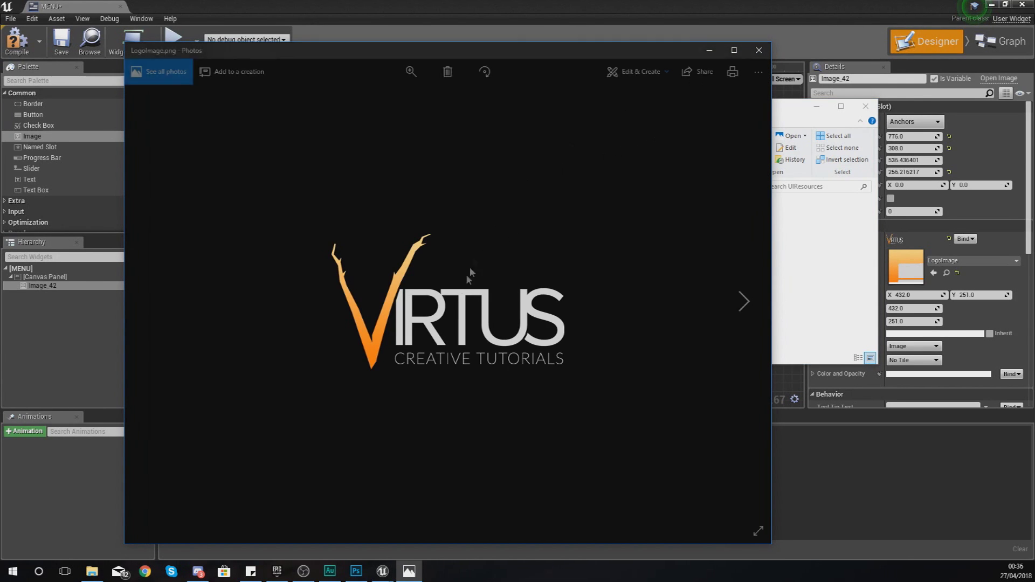
pyautogui.click(759, 50)
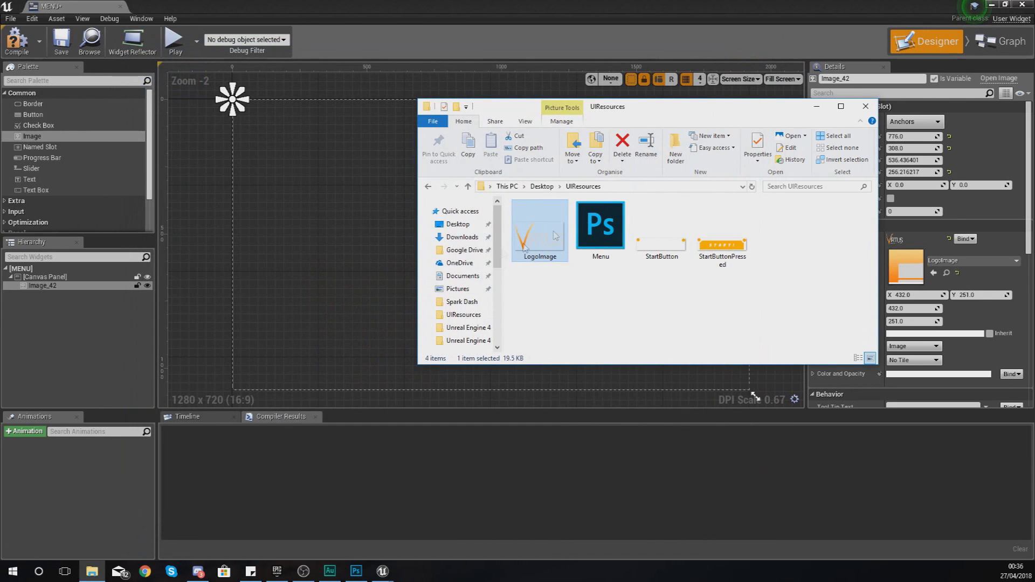
pyautogui.click(394, 253)
pyautogui.click(487, 244)
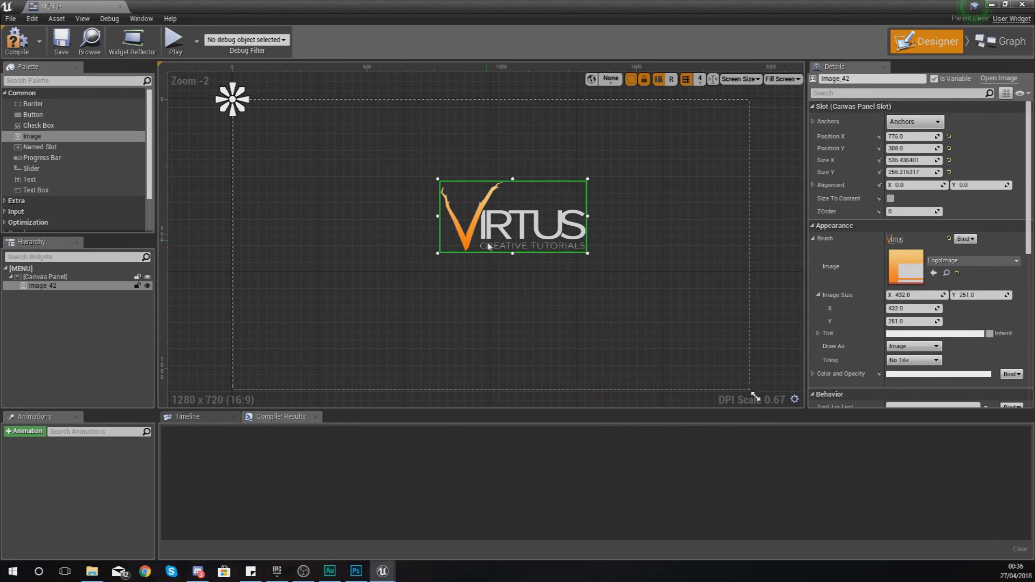
# Step: Resize the logo image widget to its native 432 x 251 size
pyautogui.moveTo(587, 216); pyautogui.dragTo(651, 214)
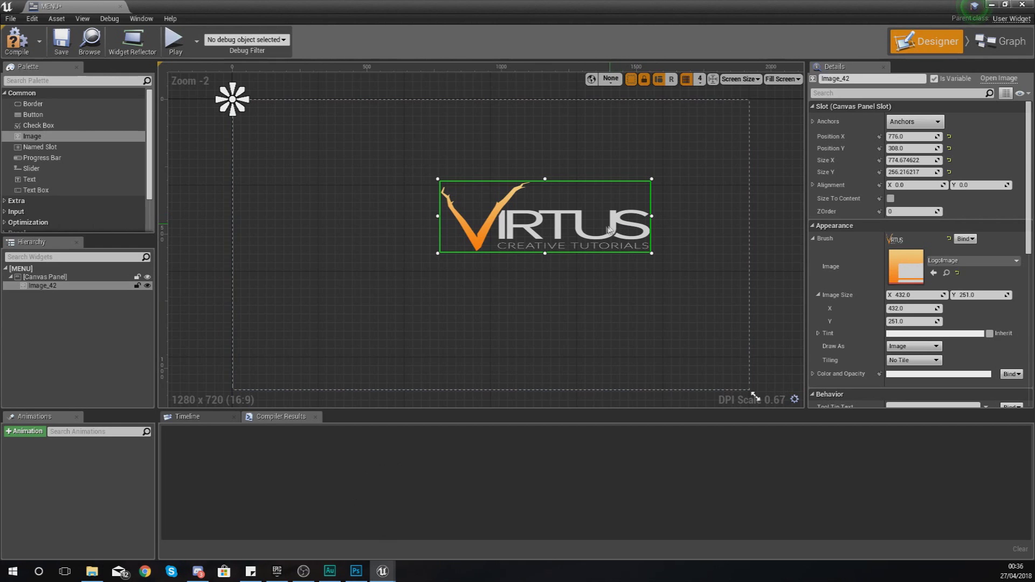
pyautogui.moveTo(597, 231); pyautogui.dragTo(550, 214)
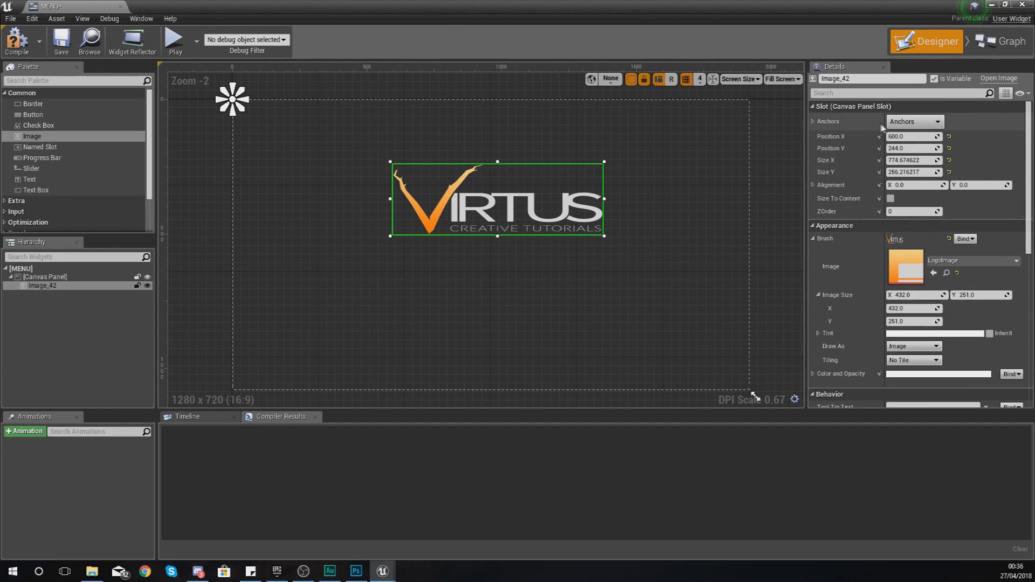
pyautogui.click(917, 295)
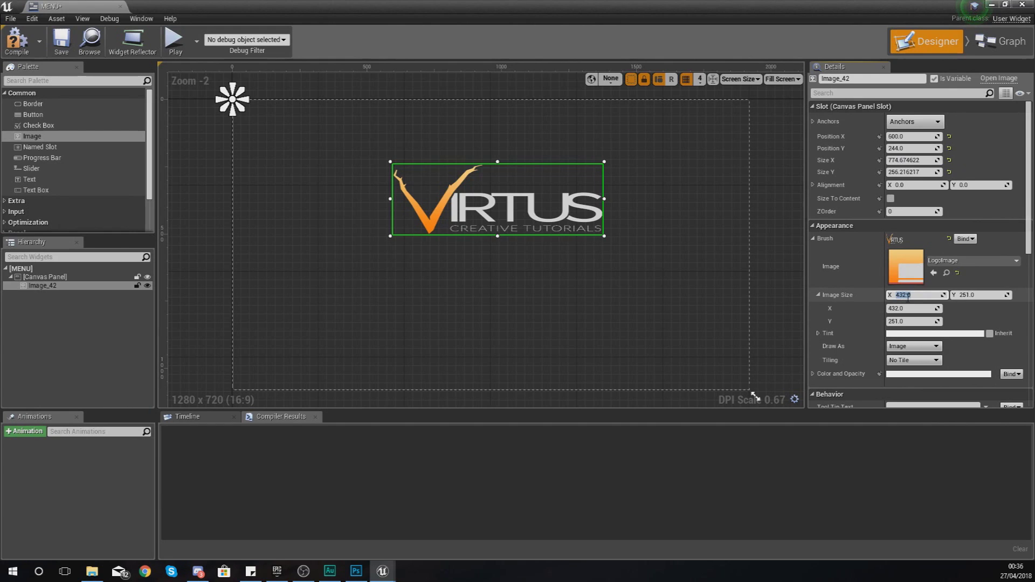
pyautogui.click(912, 160)
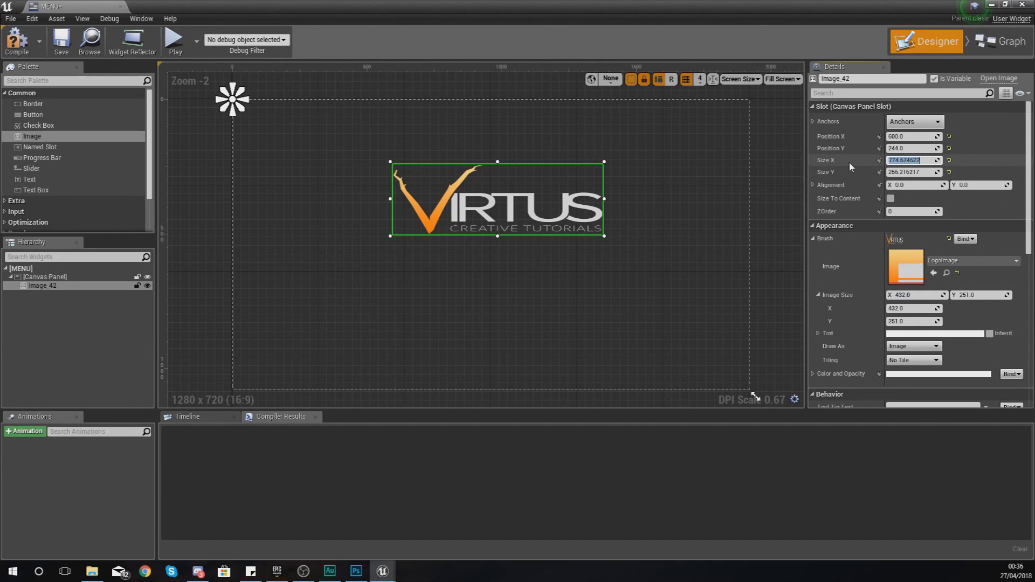
pyautogui.write('432')
pyautogui.press('Return')
pyautogui.write('251')
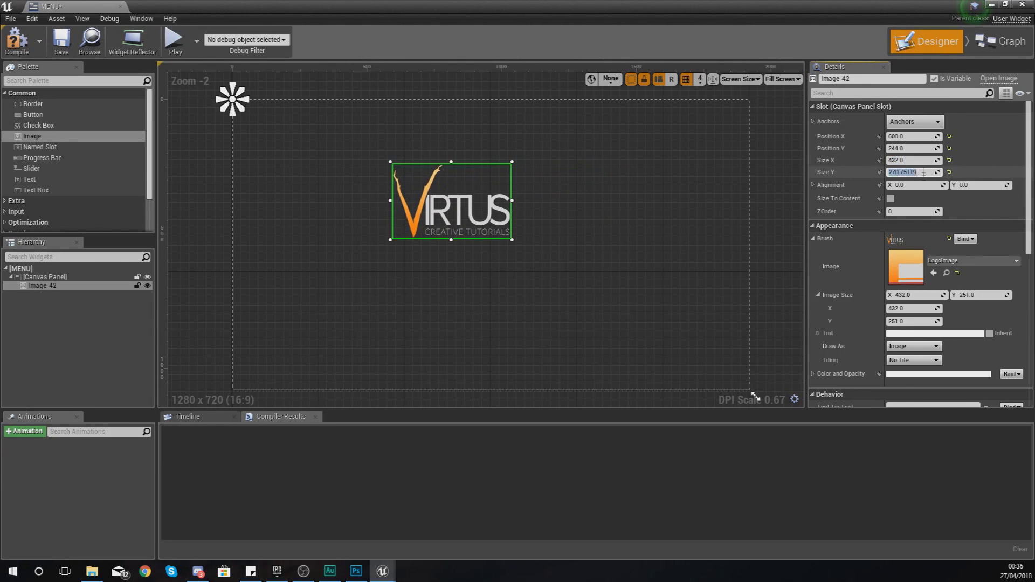
pyautogui.press('Return')
# Step: Move the logo to the top centre of the MENU canvas
pyautogui.click(519, 219)
pyautogui.click(493, 222)
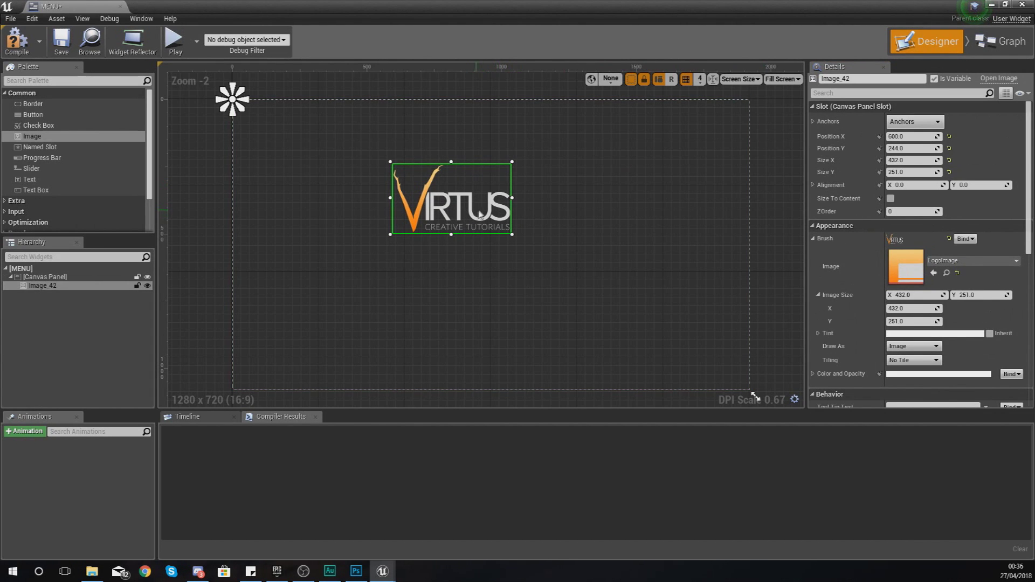
pyautogui.moveTo(487, 208); pyautogui.dragTo(537, 159)
pyautogui.click(594, 208)
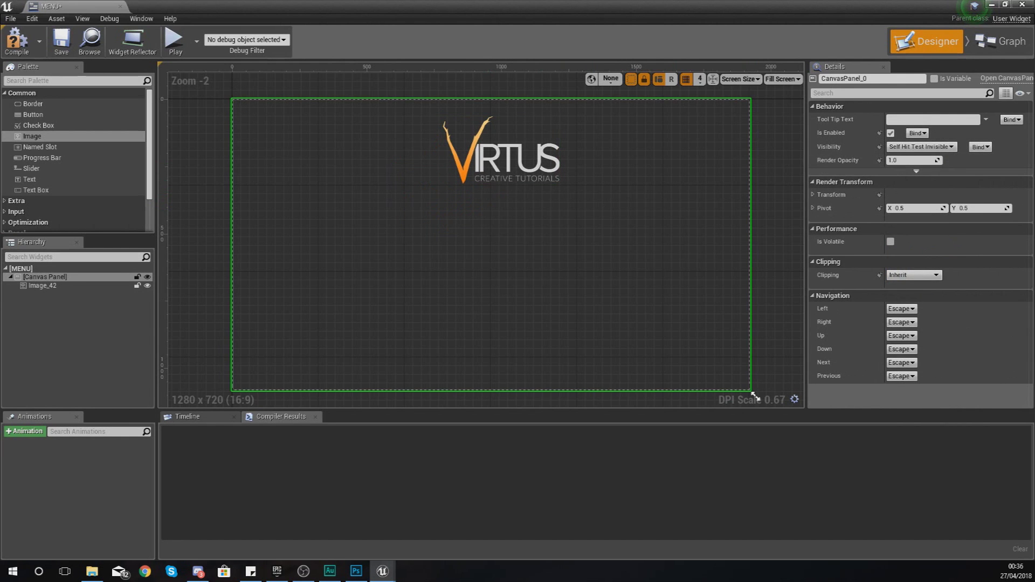
pyautogui.hotkey('alt', 'Tab')
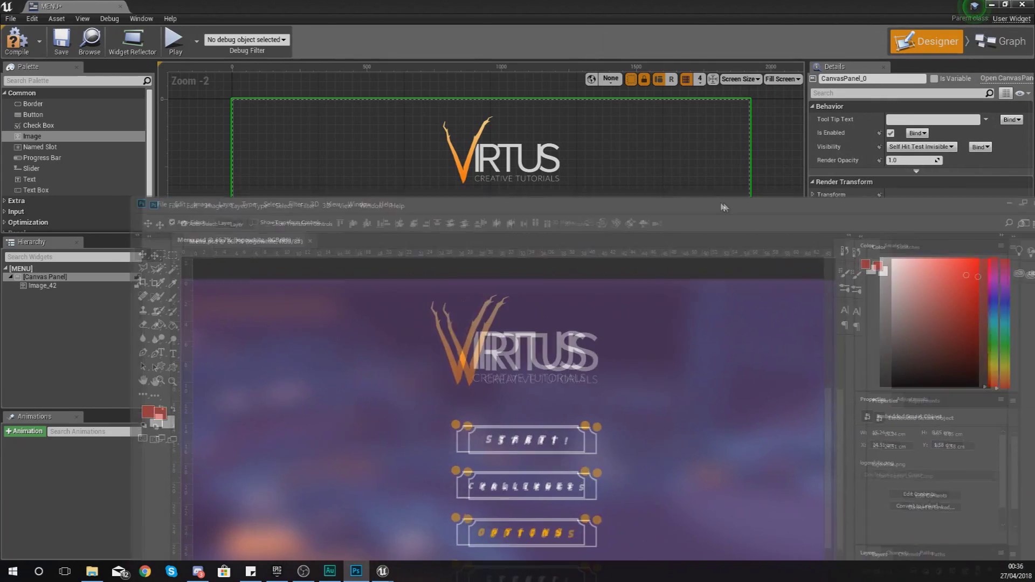
# Step: Maximize Photoshop, select Layer 1 in the Menu design, then minimize Photoshop
pyautogui.moveTo(724, 207); pyautogui.dragTo(711, 2)
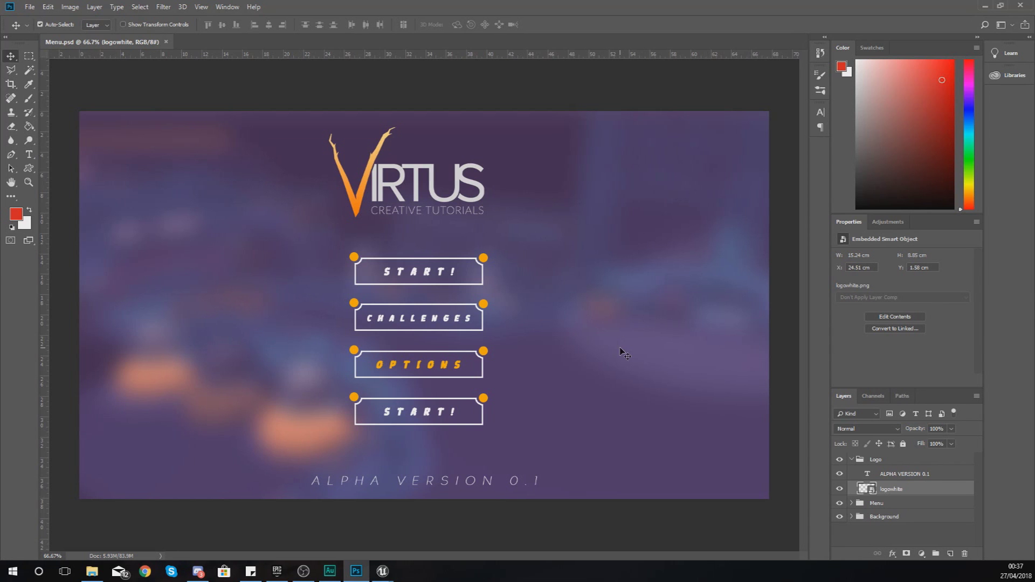
pyautogui.click(356, 198)
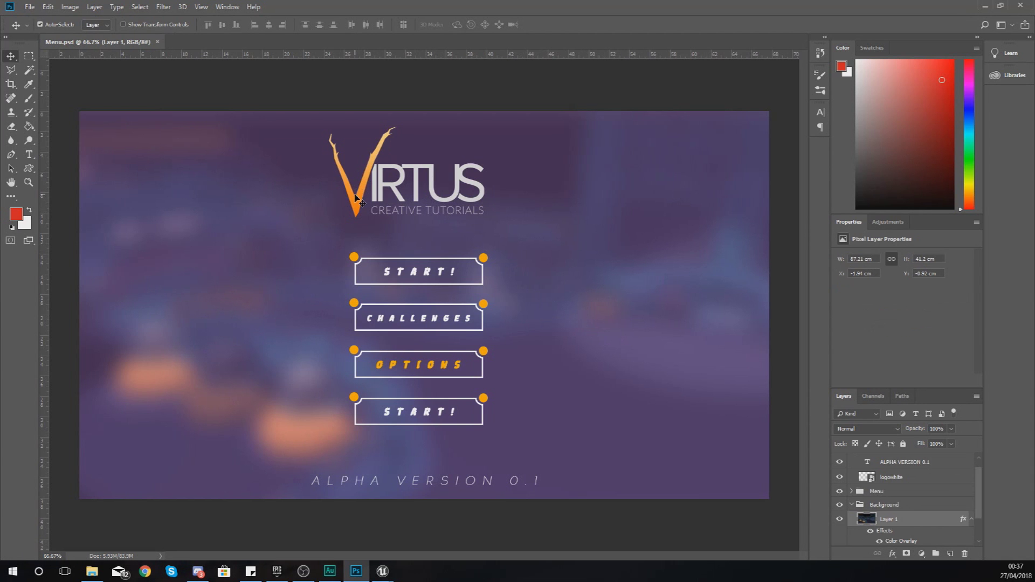
pyautogui.click(984, 5)
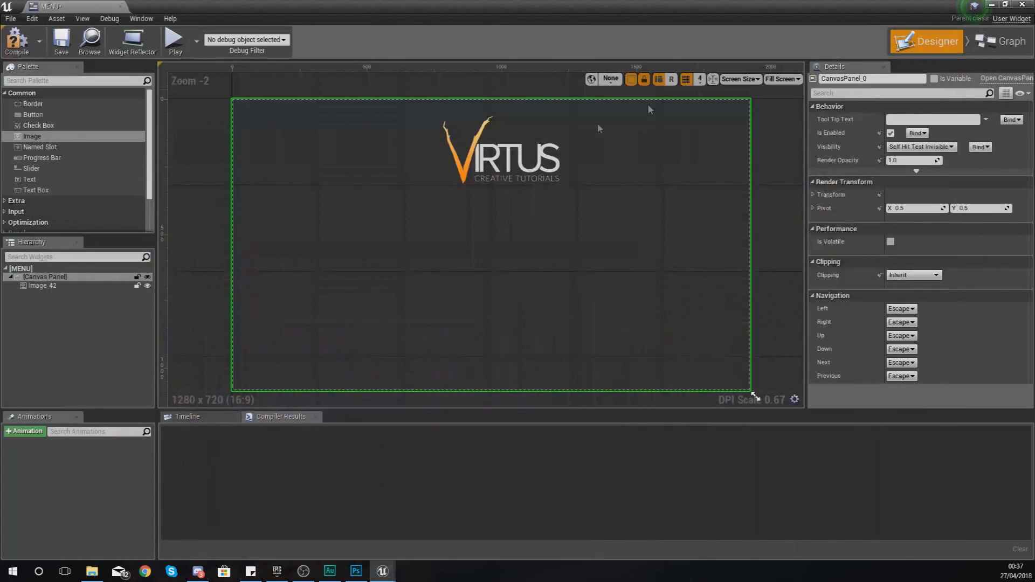
# Step: Select and deselect the Virtus logo on the canvas, then bring Photoshop's Menu design forward
pyautogui.click(502, 162)
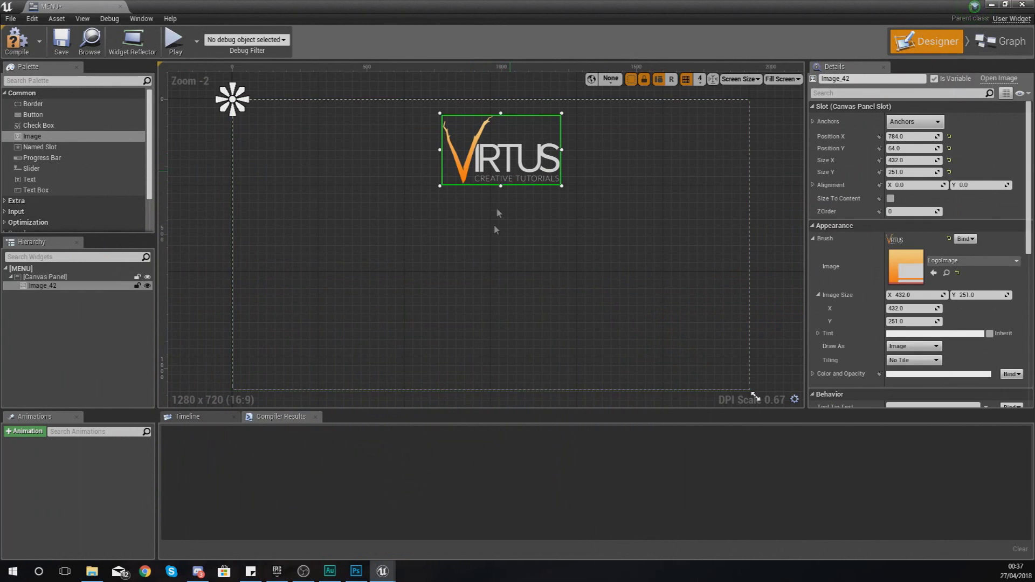
pyautogui.click(474, 267)
pyautogui.click(355, 571)
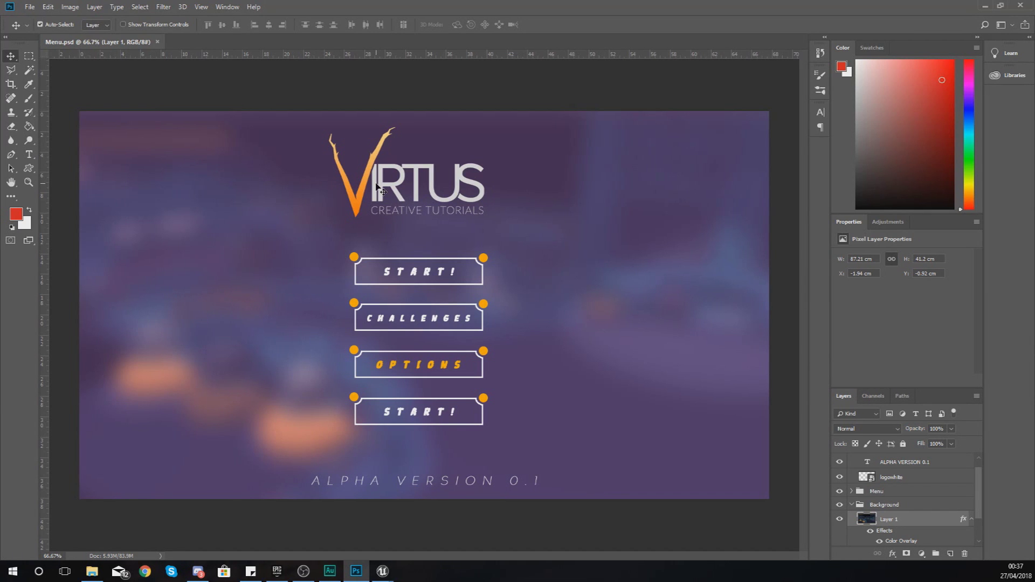
# Step: Select the logowhite layer then Layer 1, and switch to the Unreal MENU window
pyautogui.click(375, 179)
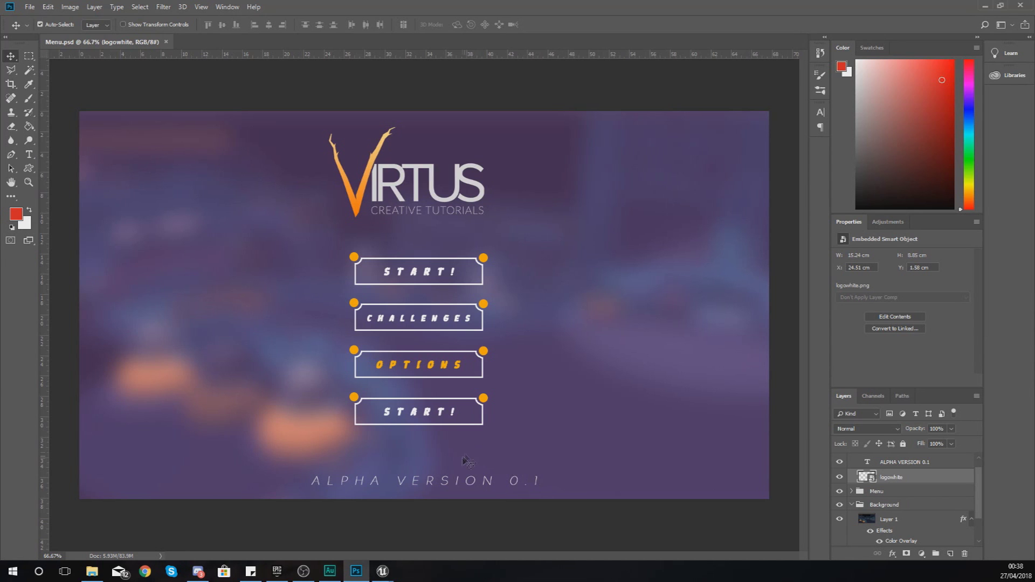
pyautogui.click(356, 199)
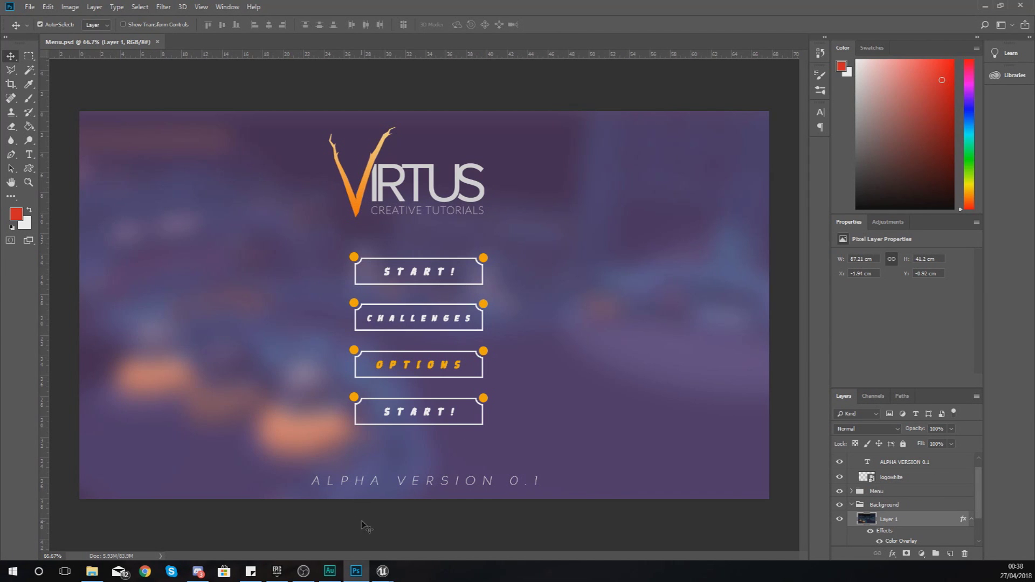
pyautogui.moveTo(382, 571)
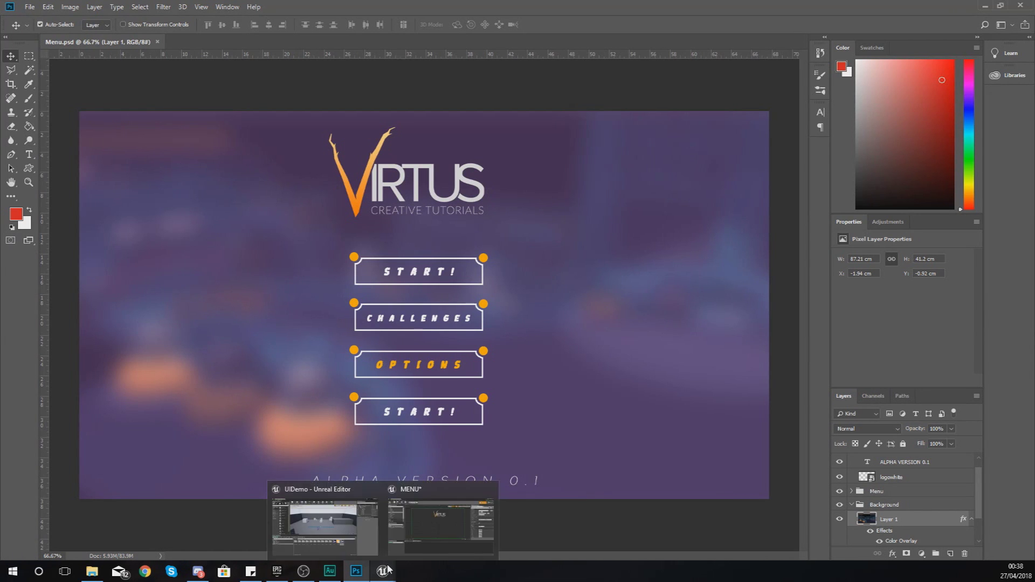
pyautogui.moveTo(409, 503)
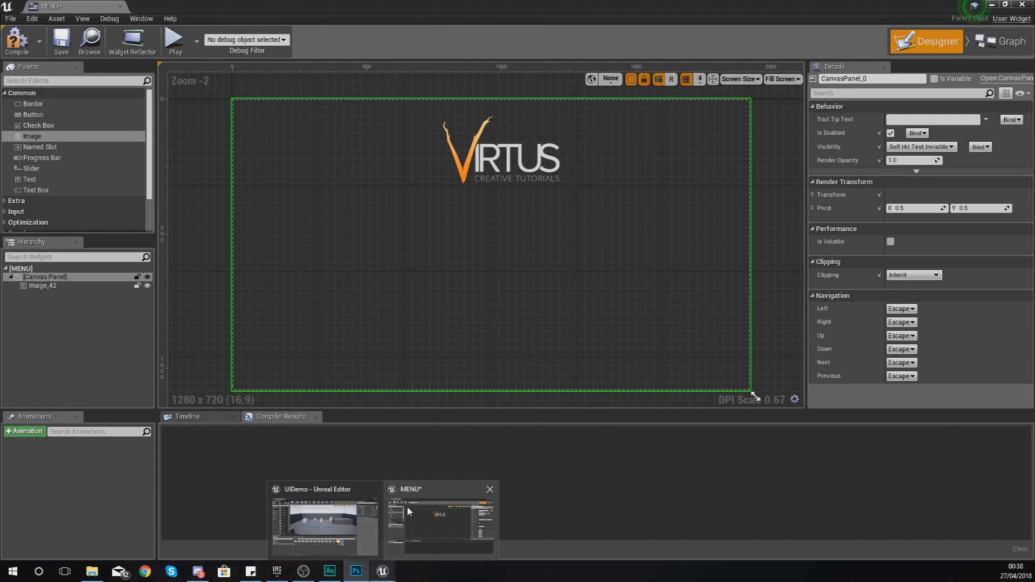
# Step: Zoom the MENU designer to +5 and pan to frame the Virtus logo, then return to Photoshop
pyautogui.click(368, 576)
pyautogui.moveTo(382, 571)
pyautogui.click(442, 512)
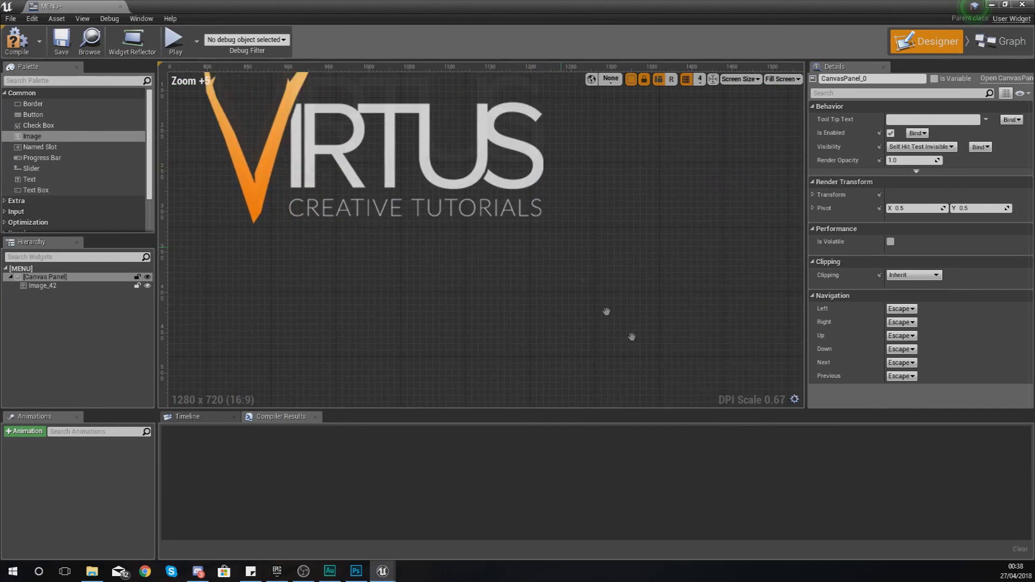
pyautogui.scroll(3, 566, 253)
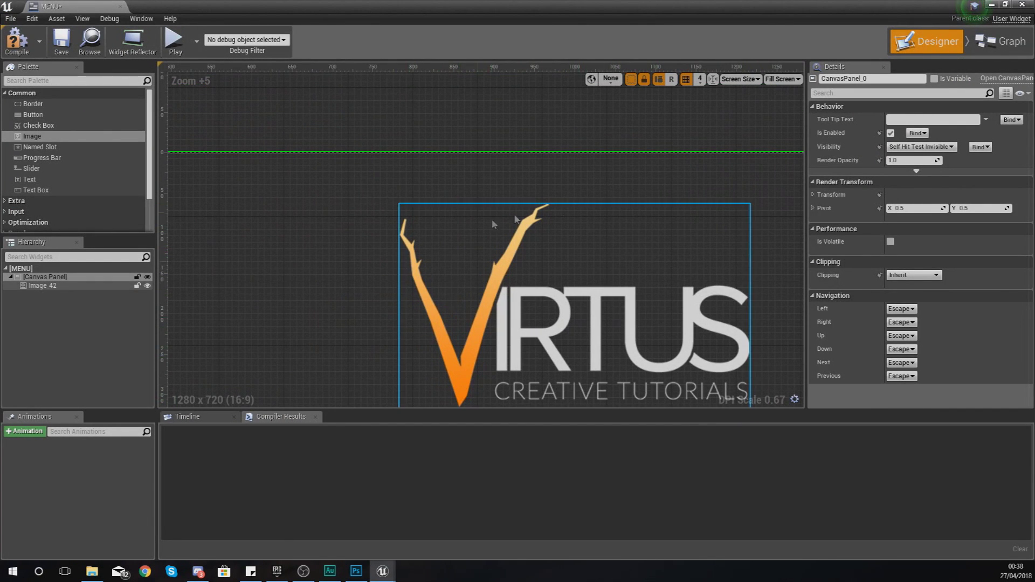
pyautogui.moveTo(698, 267); pyautogui.dragTo(632, 249, button='right')
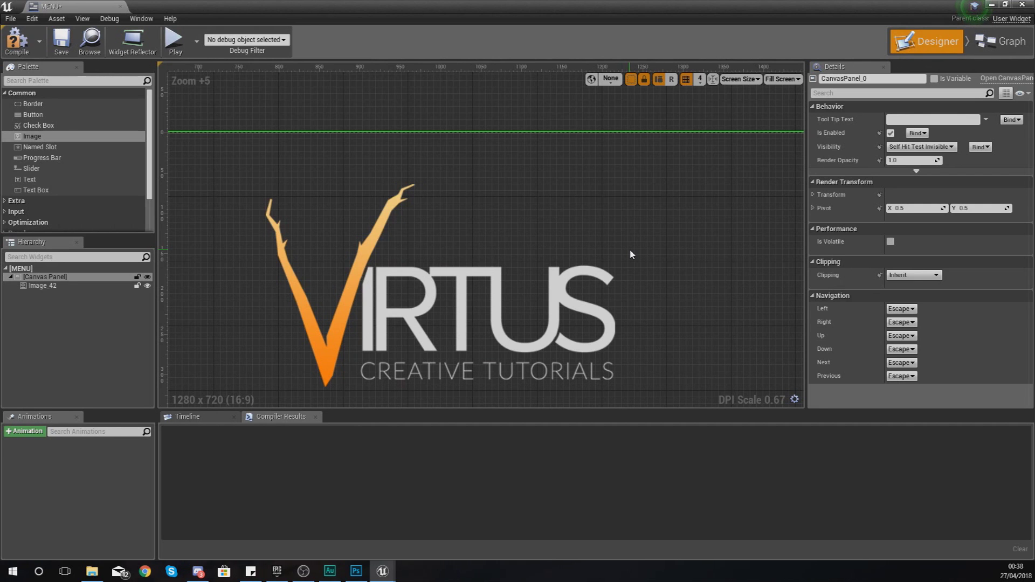
pyautogui.click(355, 571)
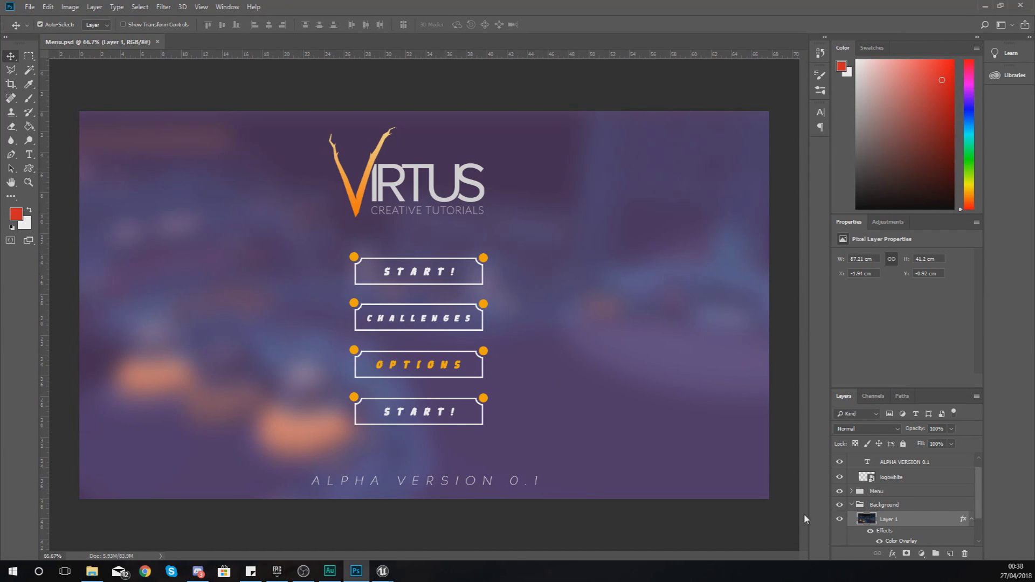
pyautogui.click(400, 273)
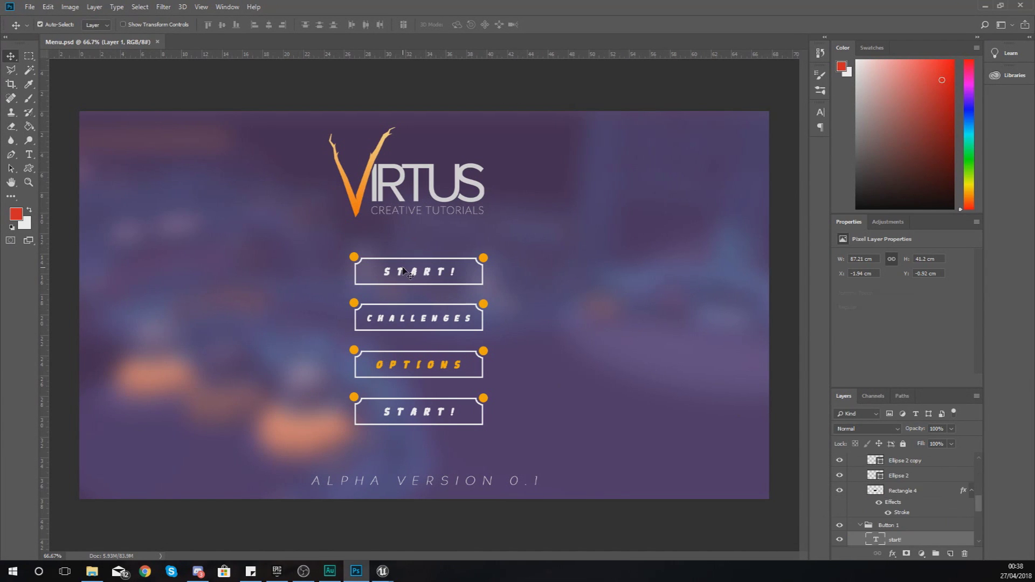
pyautogui.click(416, 195)
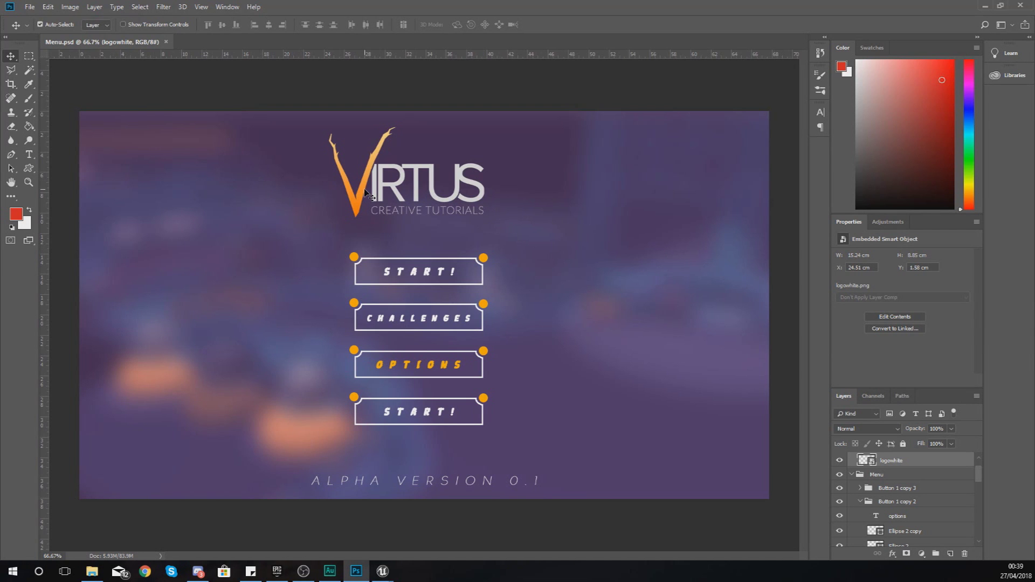
pyautogui.rightClick(891, 459)
pyautogui.click(931, 70)
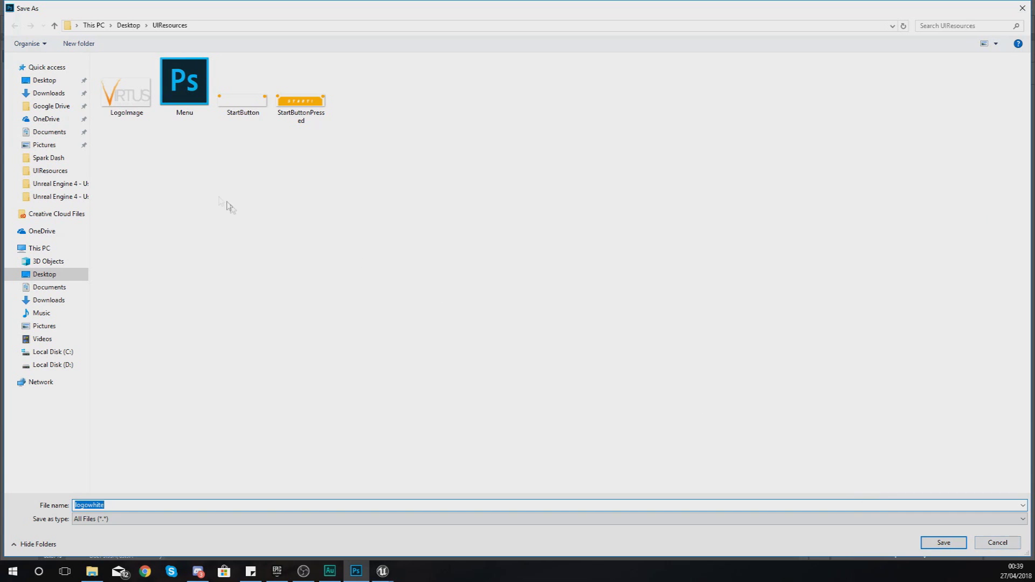
pyautogui.click(997, 543)
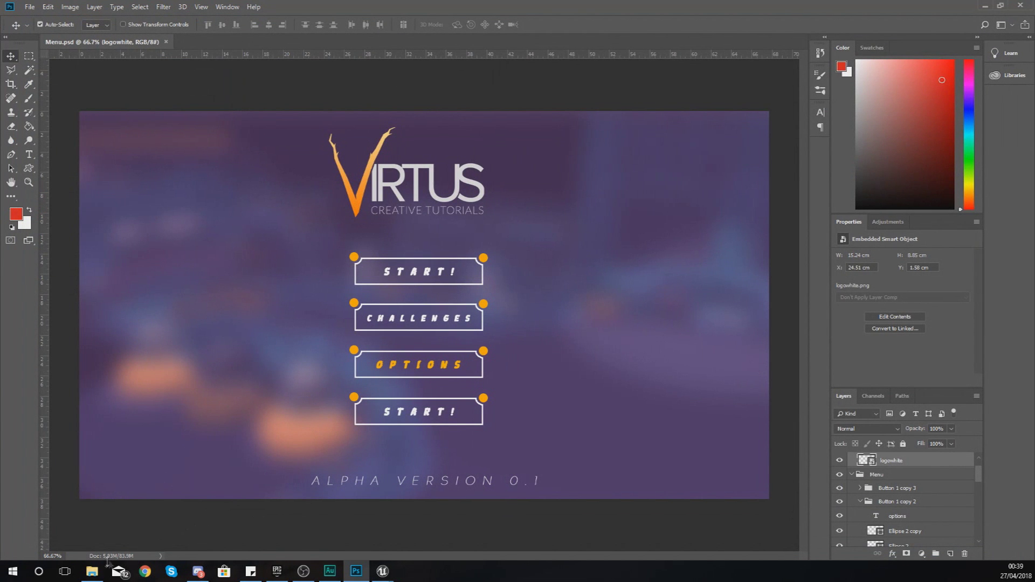
pyautogui.click(92, 571)
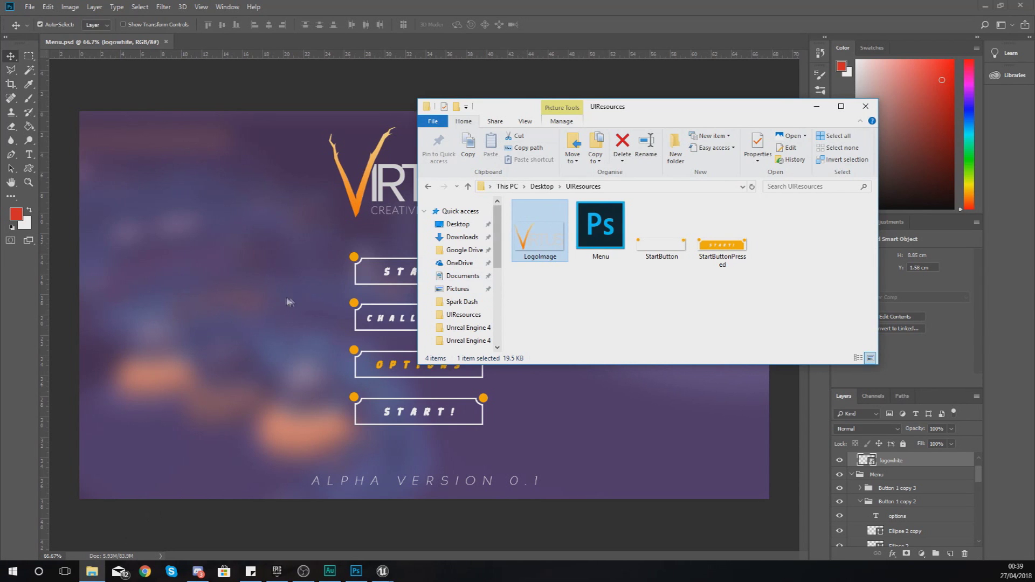
pyautogui.click(387, 267)
pyautogui.click(402, 272)
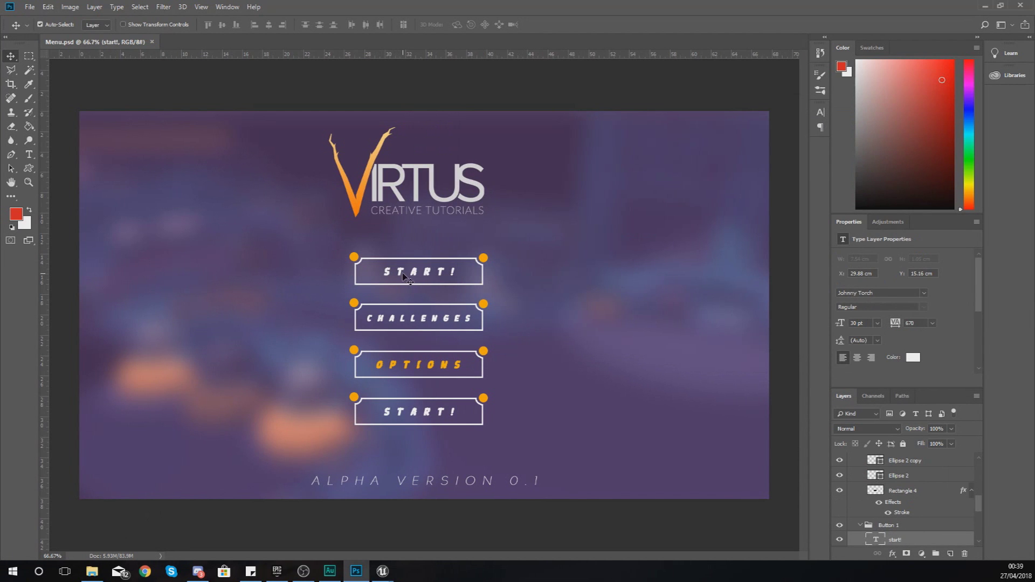
# Step: Select the Button 1 group's layers: Rectangle 4, both ellipses and the start! text
pyautogui.scroll(-1, 914, 502)
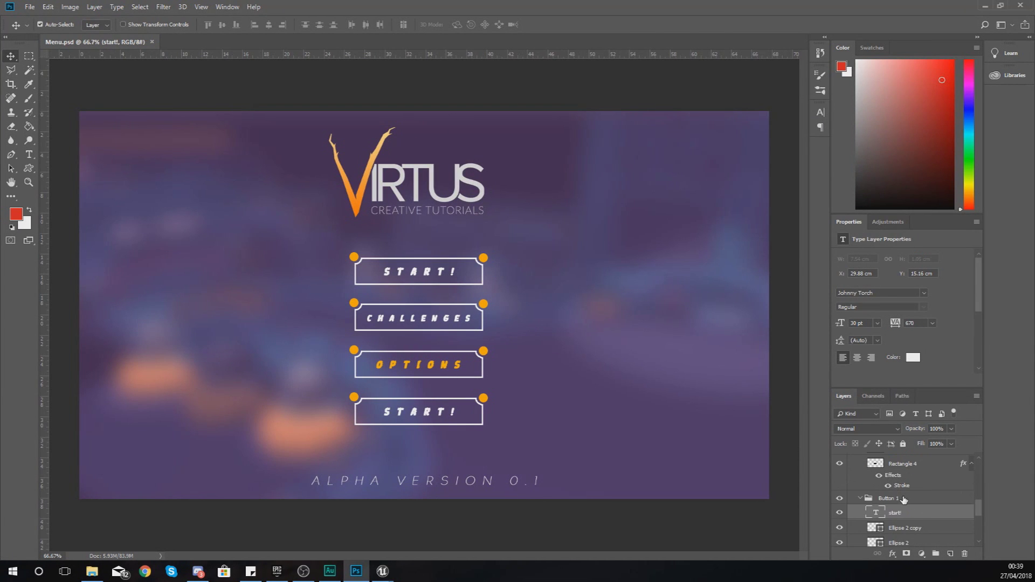
pyautogui.click(913, 500)
pyautogui.scroll(-1, 913, 502)
pyautogui.click(907, 526)
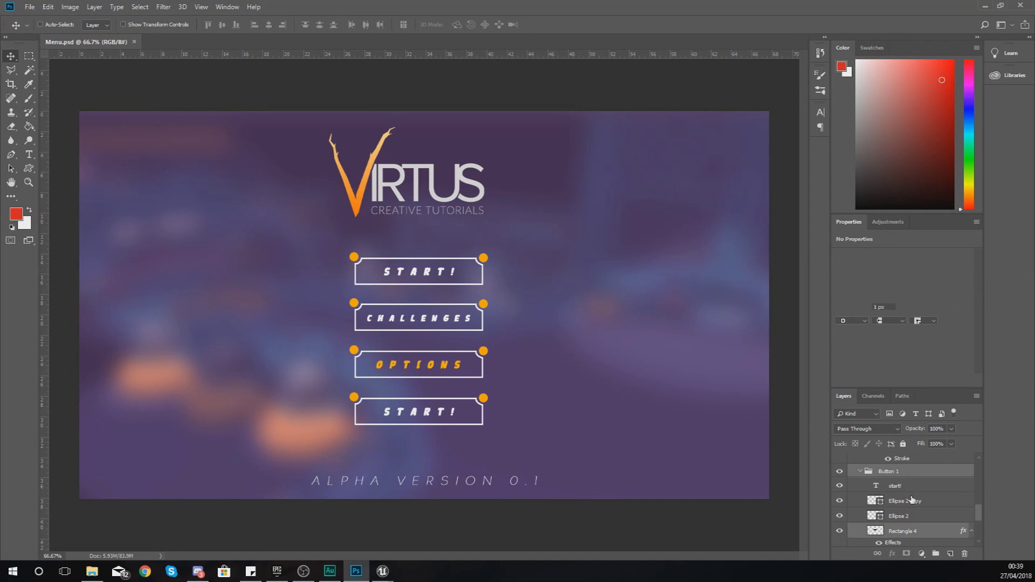
pyautogui.keyDown('shift'); pyautogui.click(909, 500); pyautogui.keyUp('shift')
pyautogui.scroll(-1, 911, 489)
pyautogui.scroll(1, 911, 489)
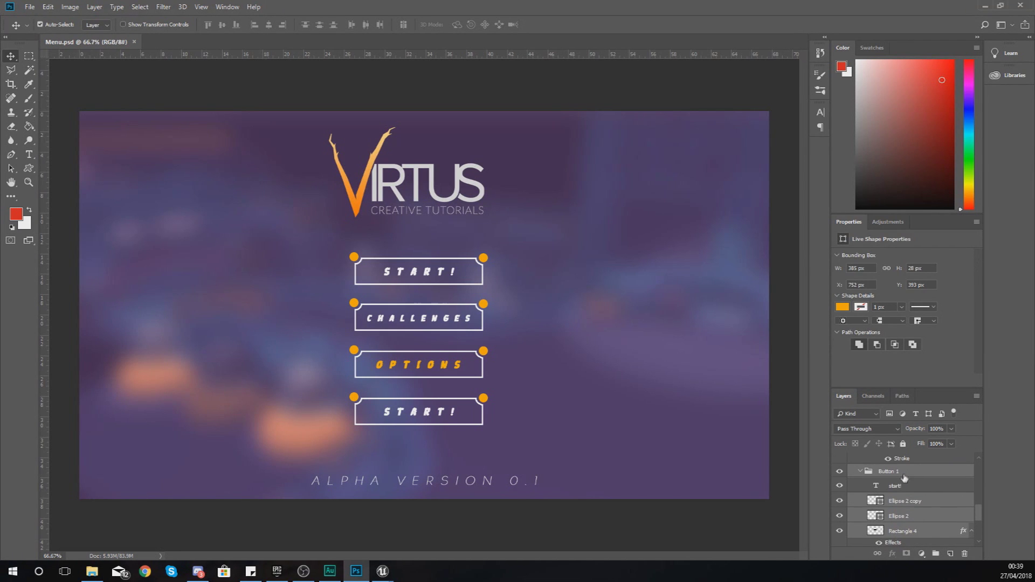
pyautogui.keyDown('shift'); pyautogui.click(906, 486); pyautogui.keyUp('shift')
# Step: Toggle the top START! button's visibility to confirm which button the selected layers form
pyautogui.click(840, 471)
pyautogui.click(840, 472)
pyautogui.click(839, 471)
pyautogui.click(840, 471)
pyautogui.click(839, 471)
pyautogui.click(839, 471)
# Step: Merge the selected layers into one Button 1 layer and Quick Export it as PNG
pyautogui.rightClick(865, 473)
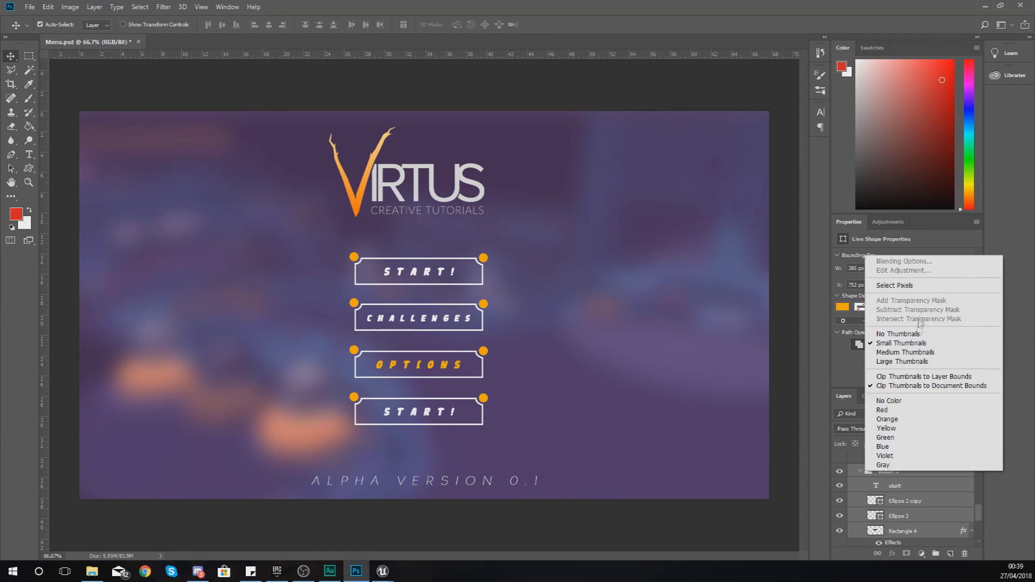
pyautogui.rightClick(896, 504)
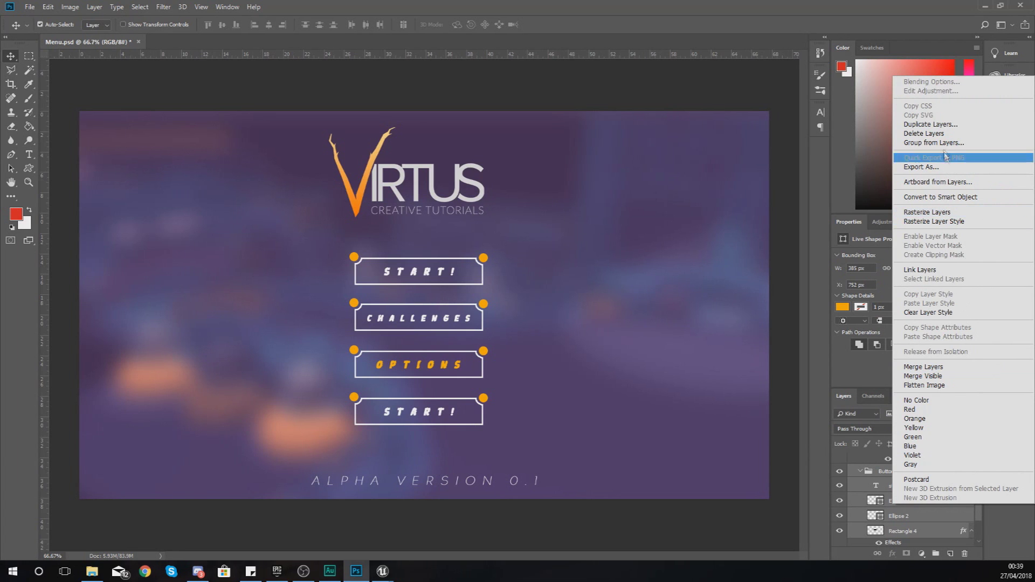
pyautogui.click(923, 368)
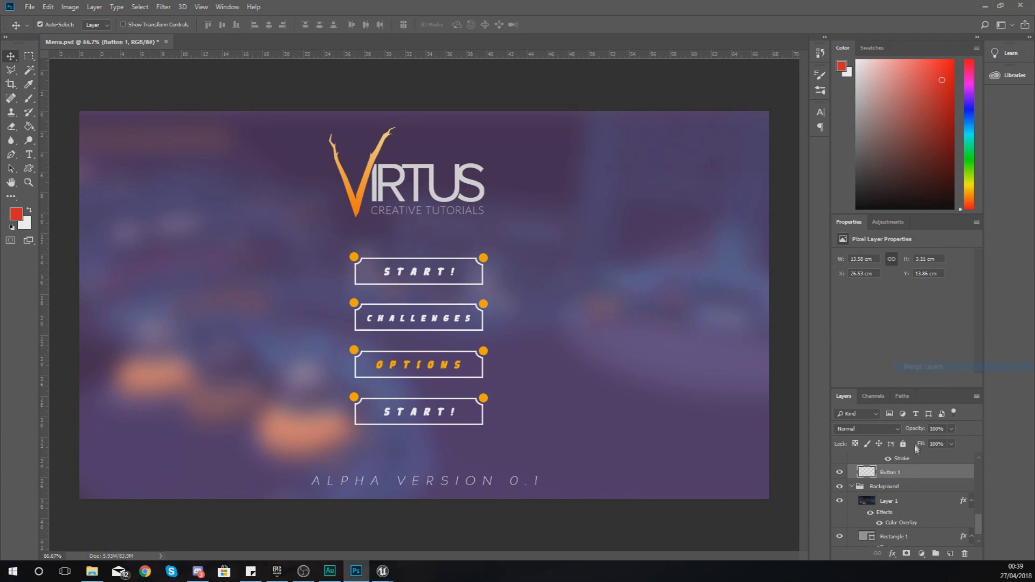
pyautogui.rightClick(905, 477)
pyautogui.click(930, 129)
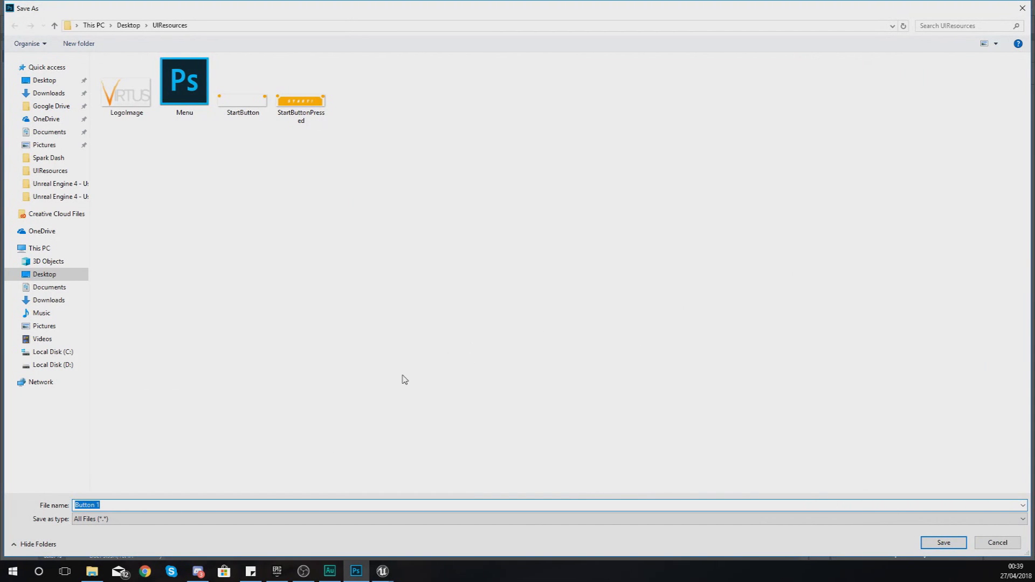
# Step: Save Button 1 as a PNG in UIResources, check it in File Explorer, then return to Photoshop
pyautogui.press('Return')
pyautogui.click(92, 571)
pyautogui.click(785, 242)
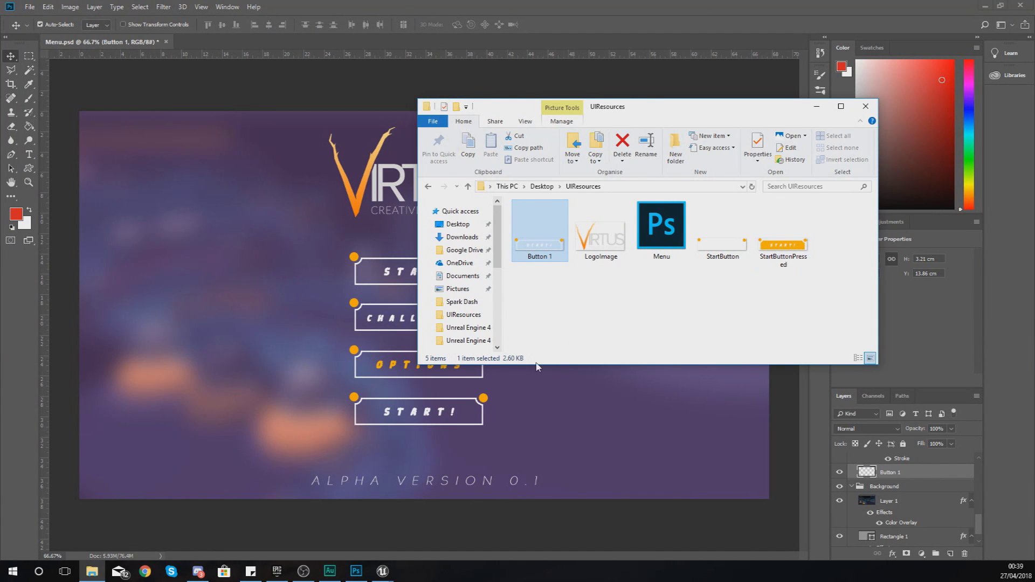
pyautogui.click(527, 397)
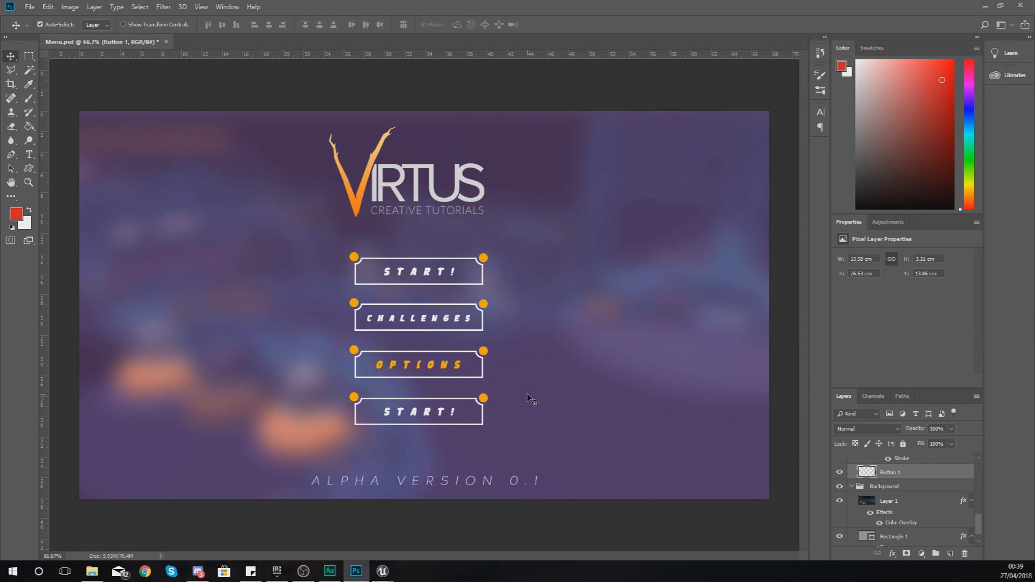